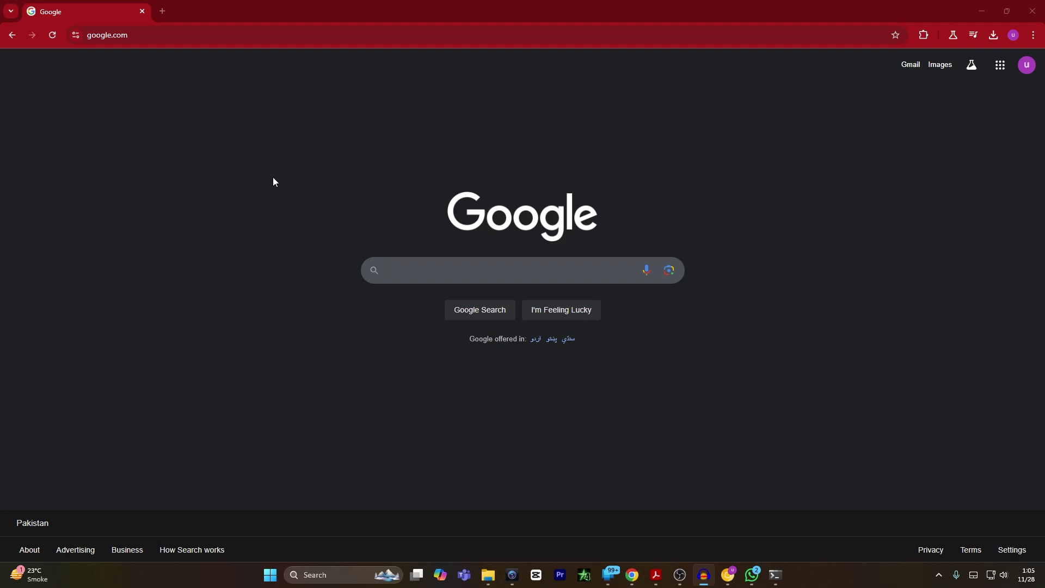
Step: Go to python.org and open the Downloads > All releases page
{"action": "left_click", "coordinate": [140, 36]}
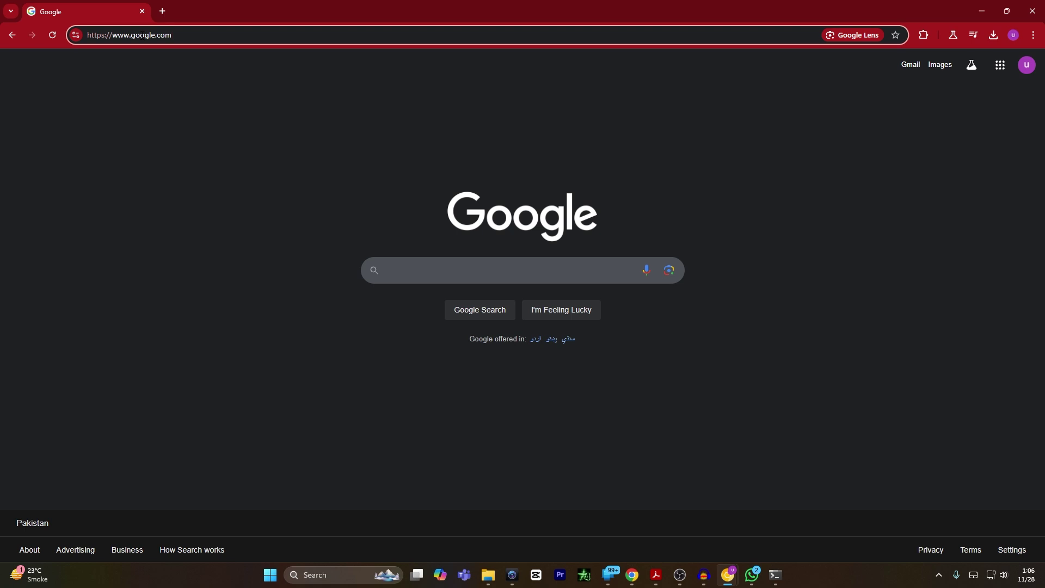
{"action": "type", "text": "python."}
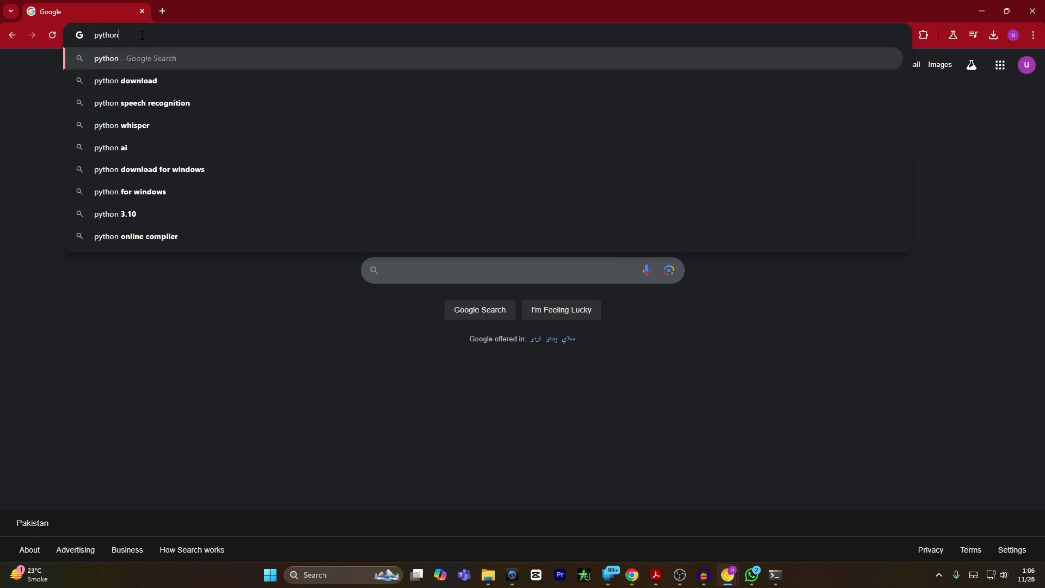
{"action": "type", "text": "org"}
{"action": "key", "text": "Return"}
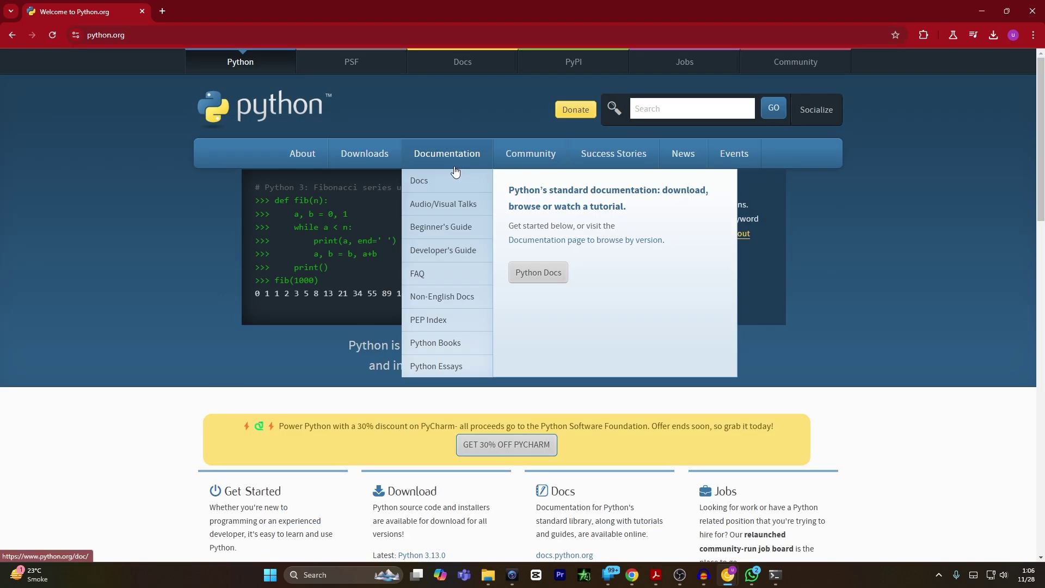
{"action": "scroll", "coordinate": [327, 327], "scroll_direction": "down", "scroll_amount": 3}
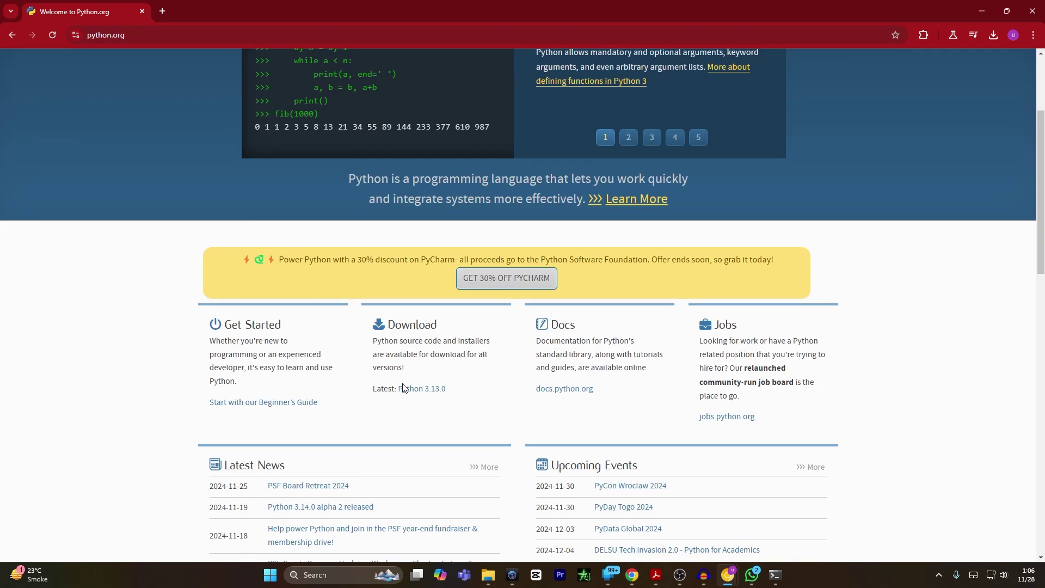
{"action": "scroll", "coordinate": [407, 377], "scroll_direction": "up", "scroll_amount": 3}
{"action": "mouse_move", "coordinate": [364, 158]}
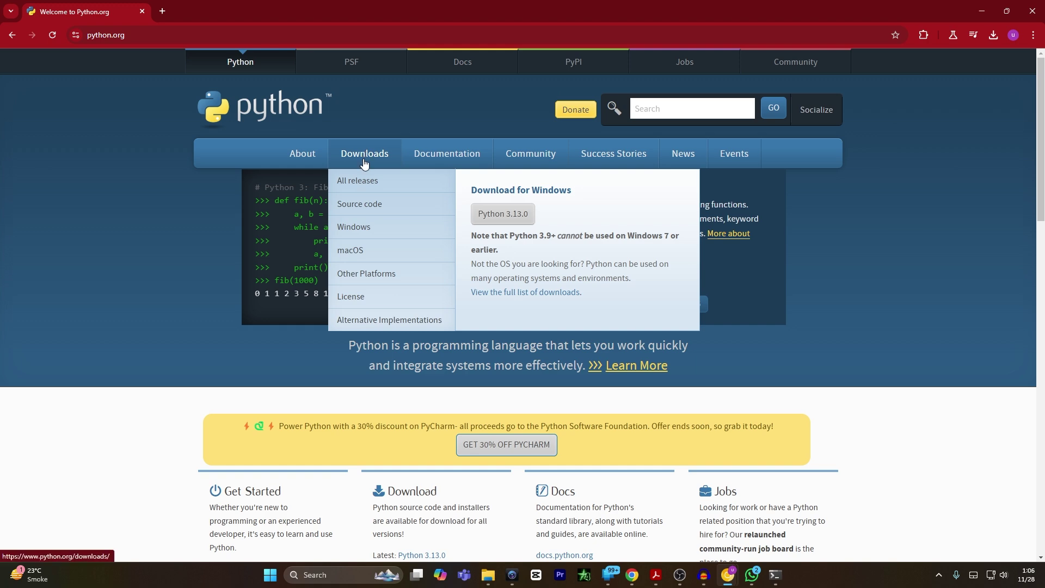
{"action": "left_click", "coordinate": [358, 181]}
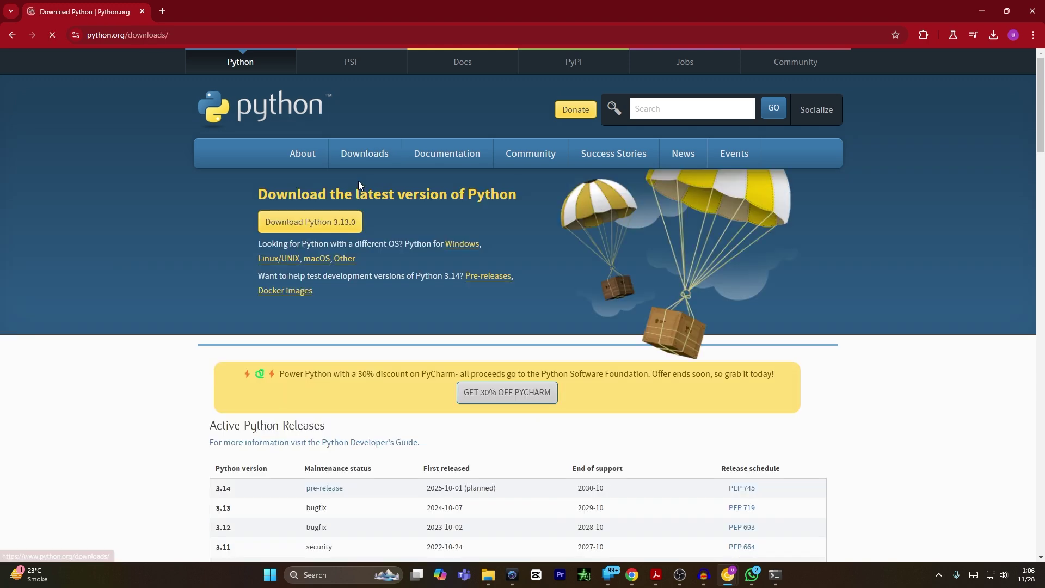
Step: Search the releases page for 3.10.10 and locate its row, dated Feb. 8, 2023
{"action": "scroll", "coordinate": [358, 183], "scroll_direction": "down", "scroll_amount": 5}
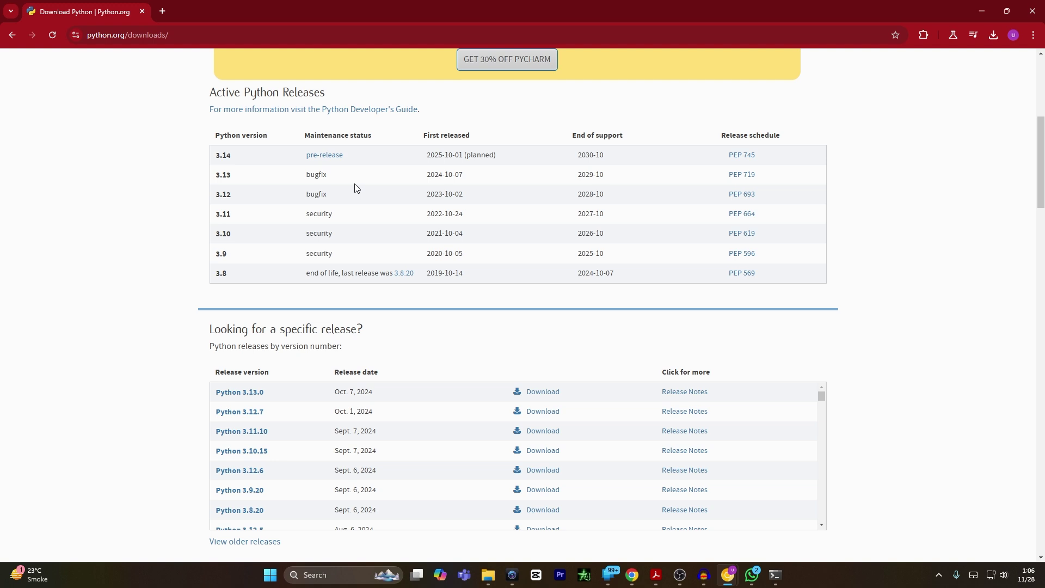
{"action": "key", "text": "ctrl+f"}
{"action": "type", "text": "3."}
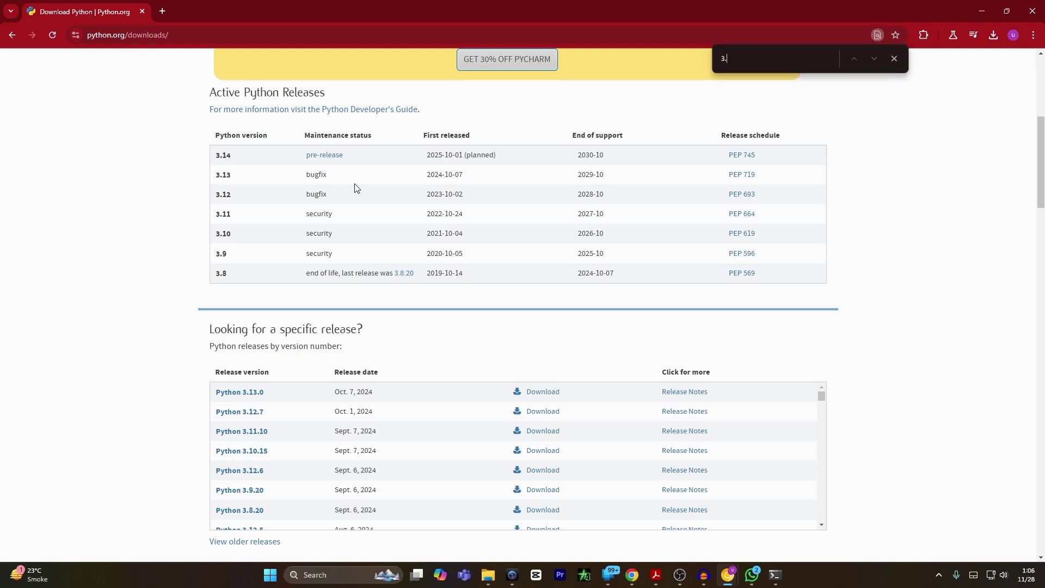
{"action": "type", "text": "10.10"}
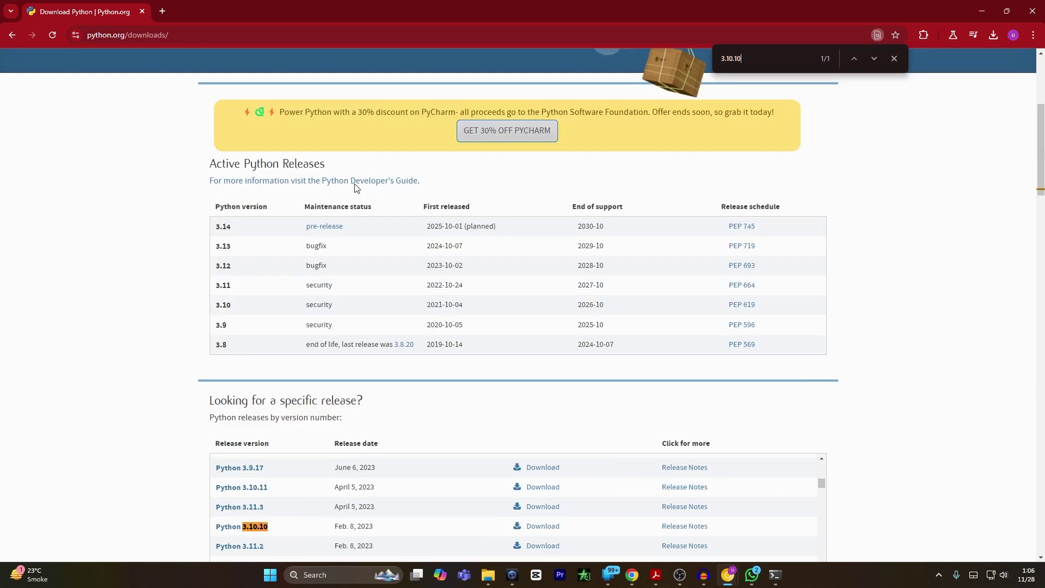
{"action": "scroll", "coordinate": [269, 432], "scroll_direction": "down", "scroll_amount": 4}
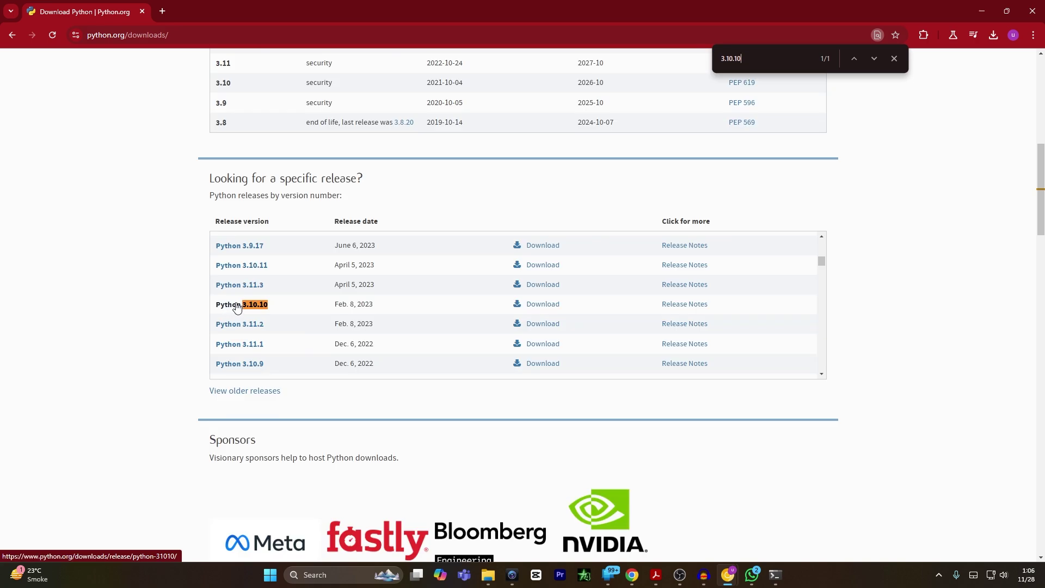
{"action": "key", "text": "Escape"}
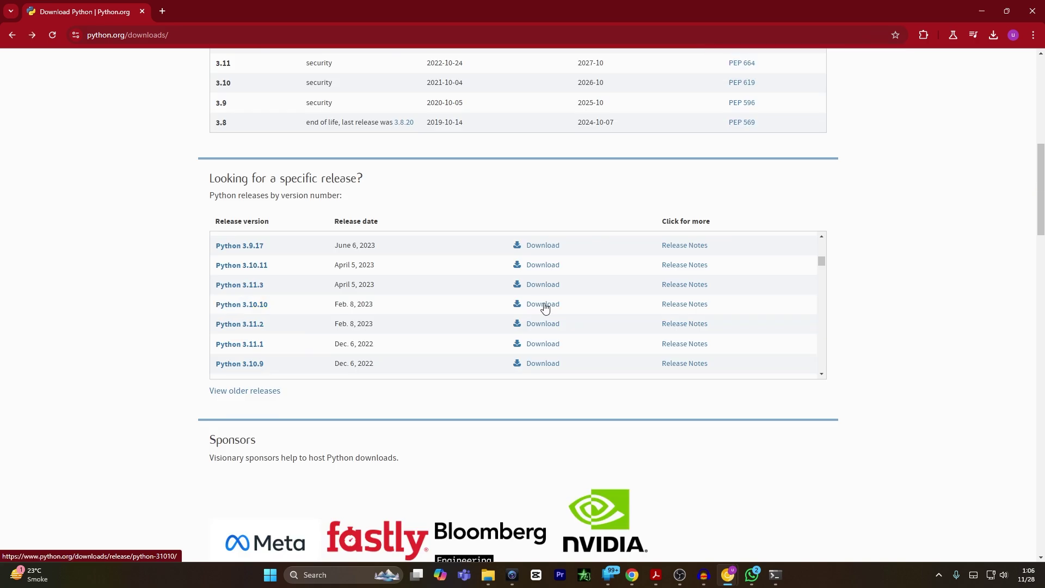
Step: Download python-3.10.10-amd64.exe, the Windows installer (64-bit), and run it from Chrome's downloads
{"action": "left_click", "coordinate": [543, 305]}
{"action": "scroll", "coordinate": [379, 234], "scroll_direction": "down", "scroll_amount": 15}
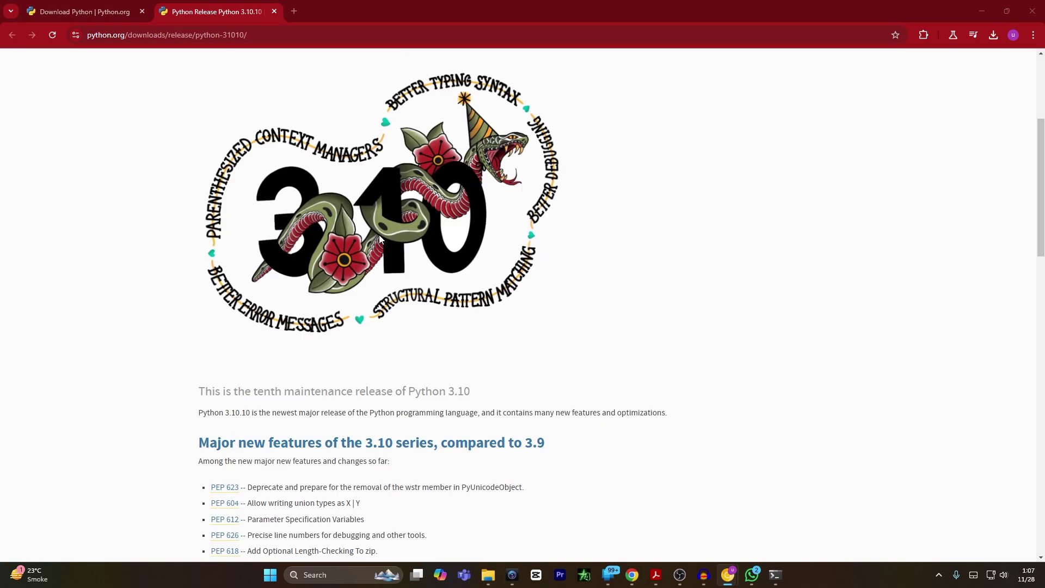
{"action": "scroll", "coordinate": [379, 234], "scroll_direction": "down", "scroll_amount": 9}
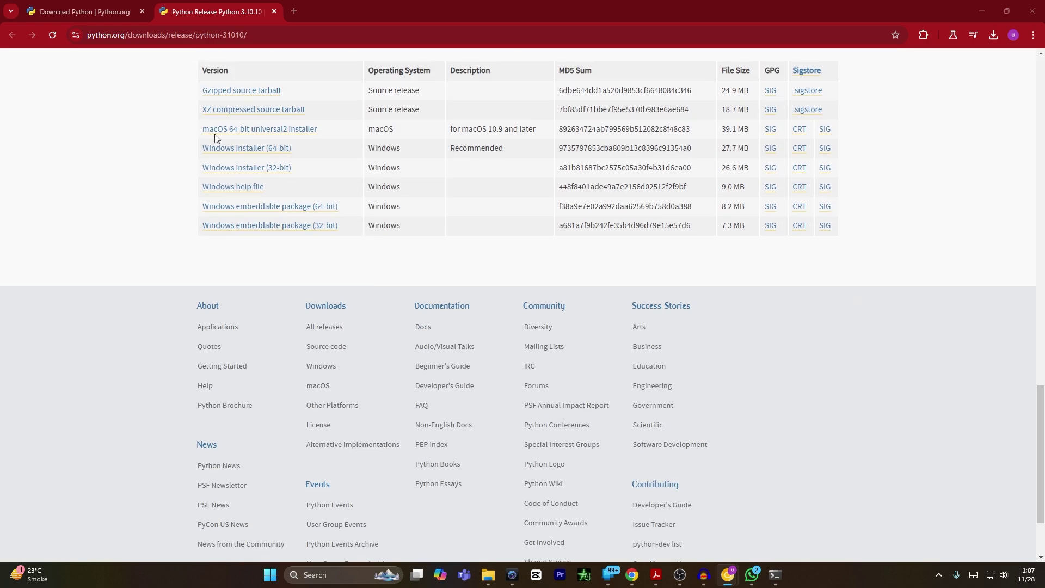
{"action": "scroll", "coordinate": [181, 175], "scroll_direction": "up", "scroll_amount": 3}
{"action": "scroll", "coordinate": [270, 210], "scroll_direction": "down", "scroll_amount": 2}
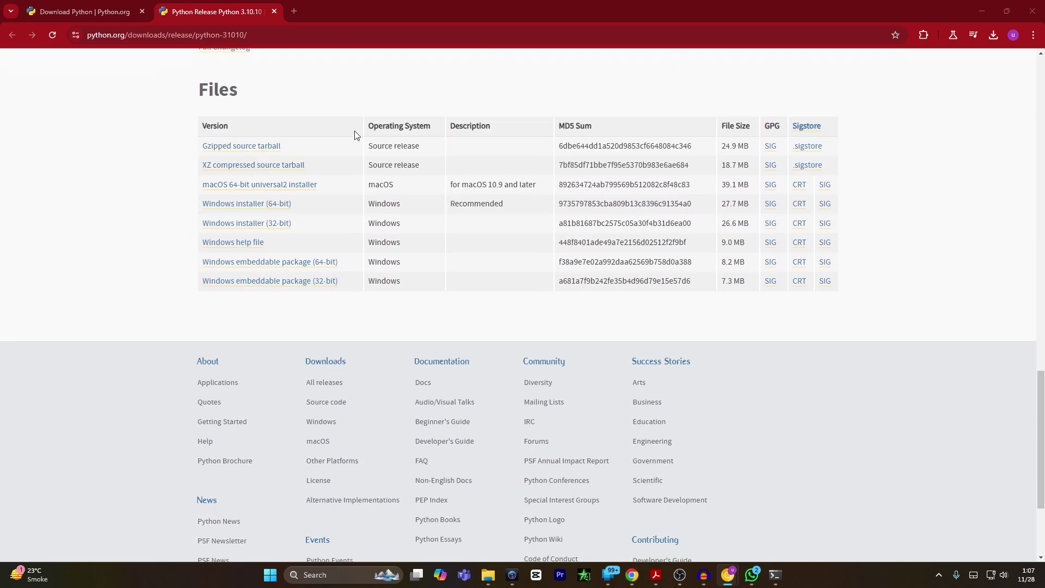
{"action": "left_click", "coordinate": [226, 209]}
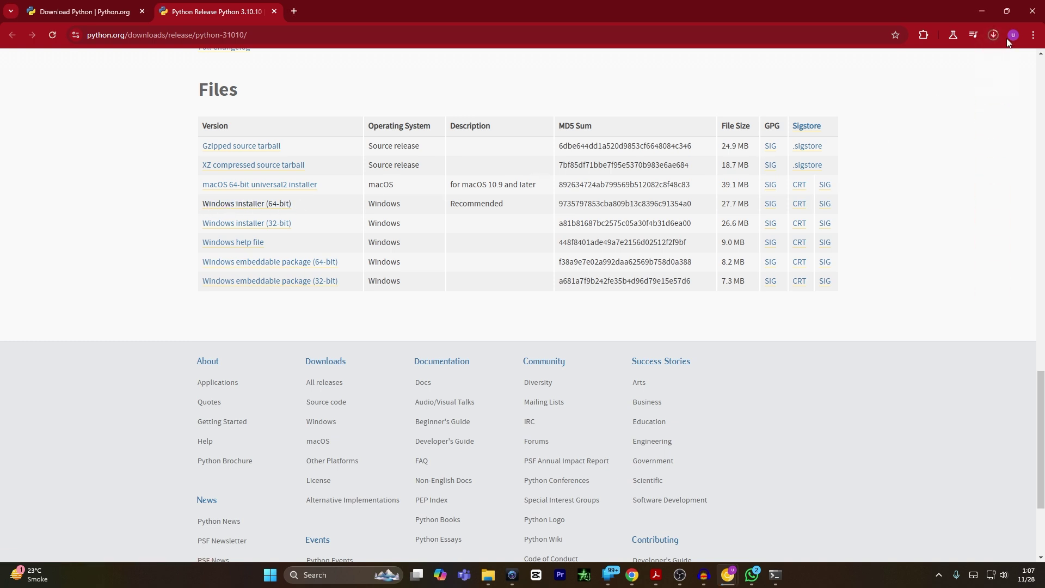
{"action": "left_click", "coordinate": [991, 33]}
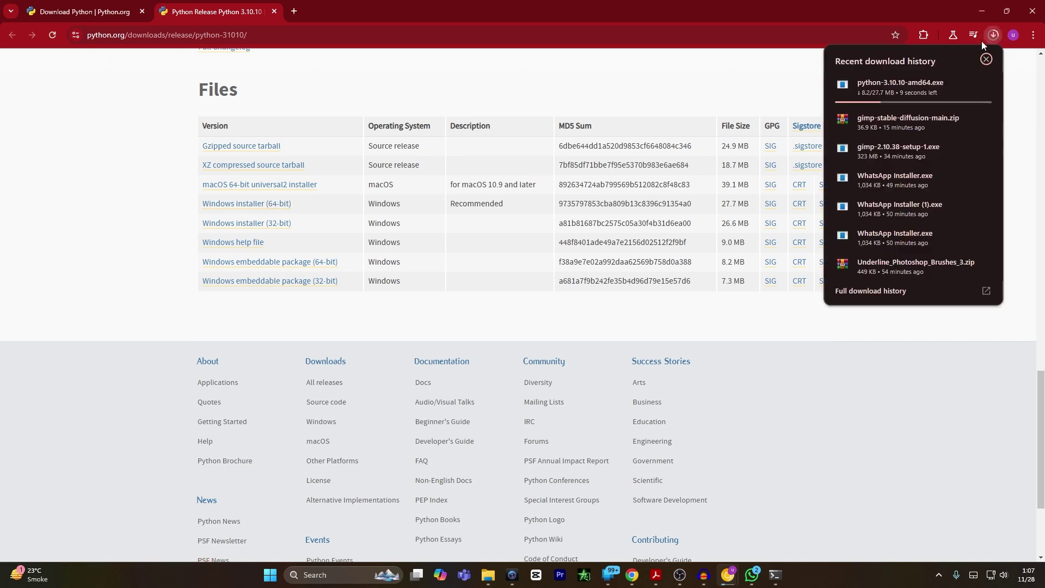
{"action": "left_click", "coordinate": [890, 82]}
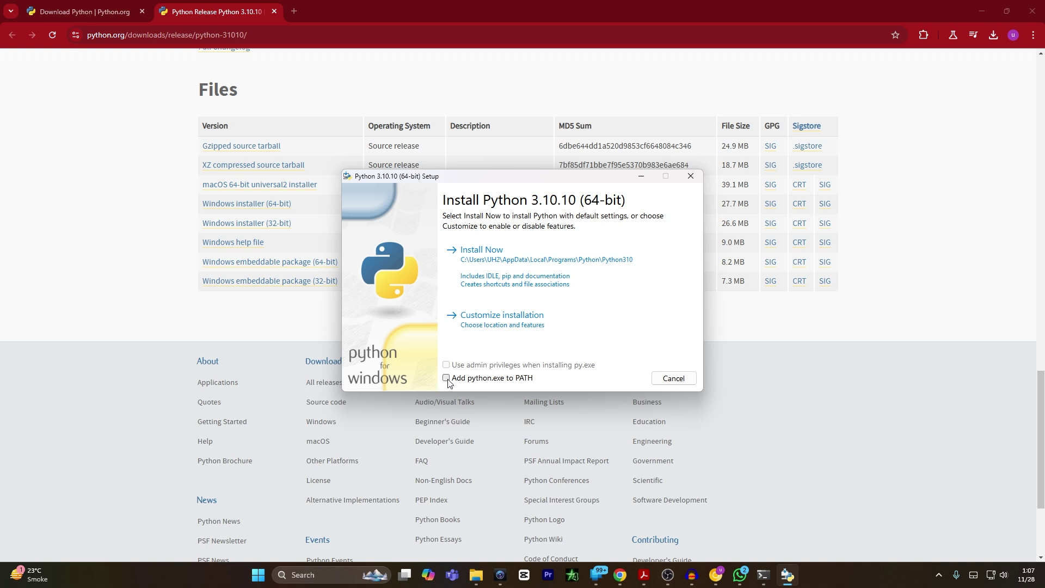
Step: Check the empty H:\python target folder, then return to the setup window
{"action": "key", "text": "alt+Tab"}
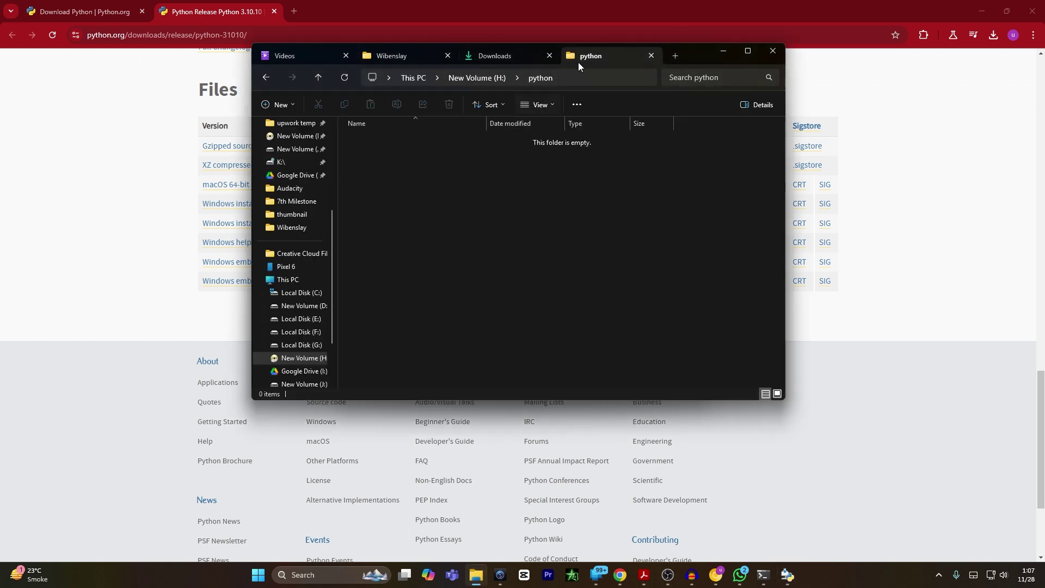
{"action": "left_click", "coordinate": [589, 77]}
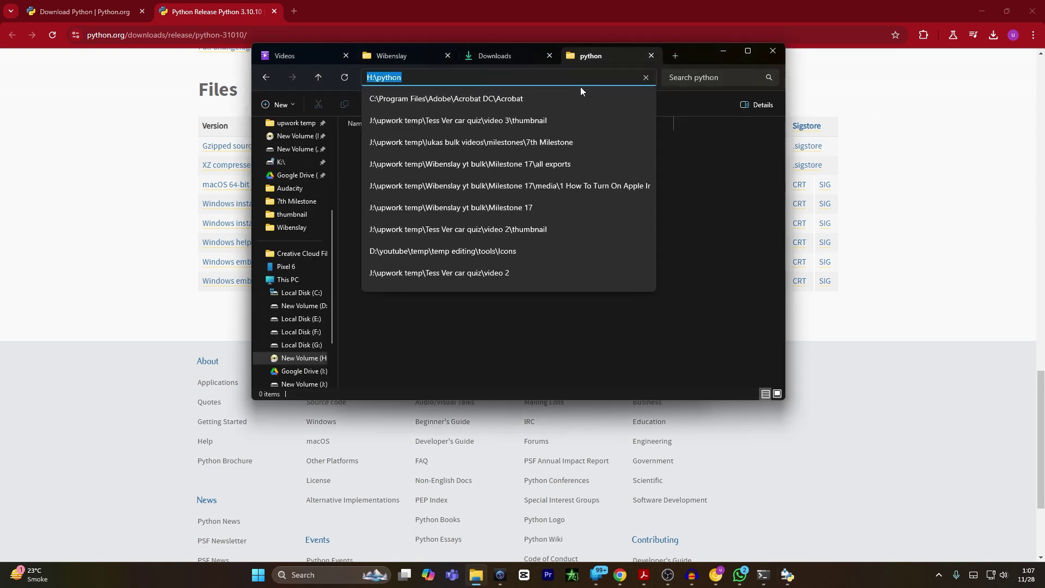
{"action": "left_click", "coordinate": [706, 216]}
Step: Install with python.exe added to PATH, default optional features, and install location H:\python
{"action": "left_click", "coordinate": [724, 50]}
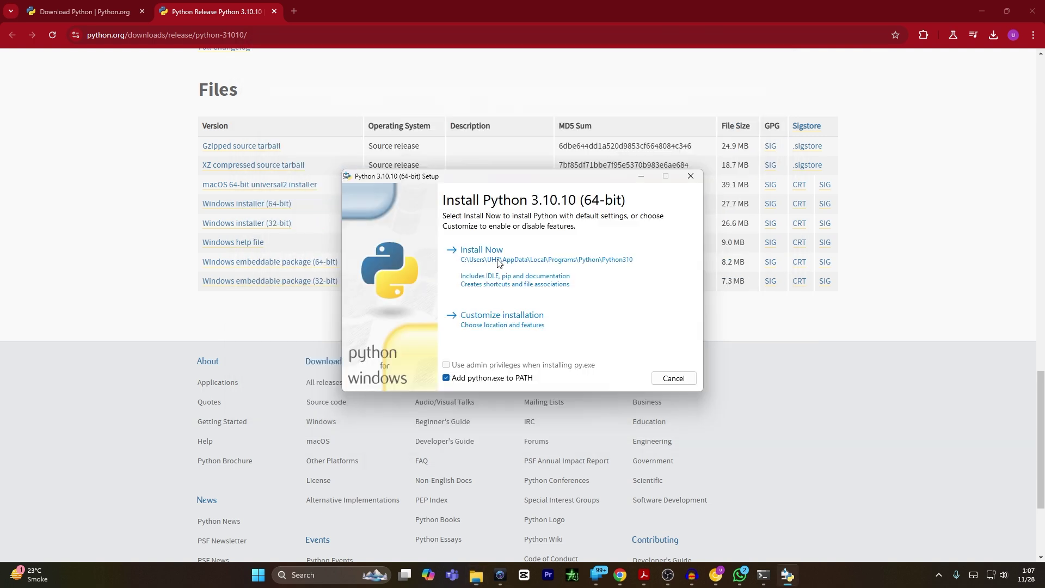
{"action": "left_click", "coordinate": [494, 321]}
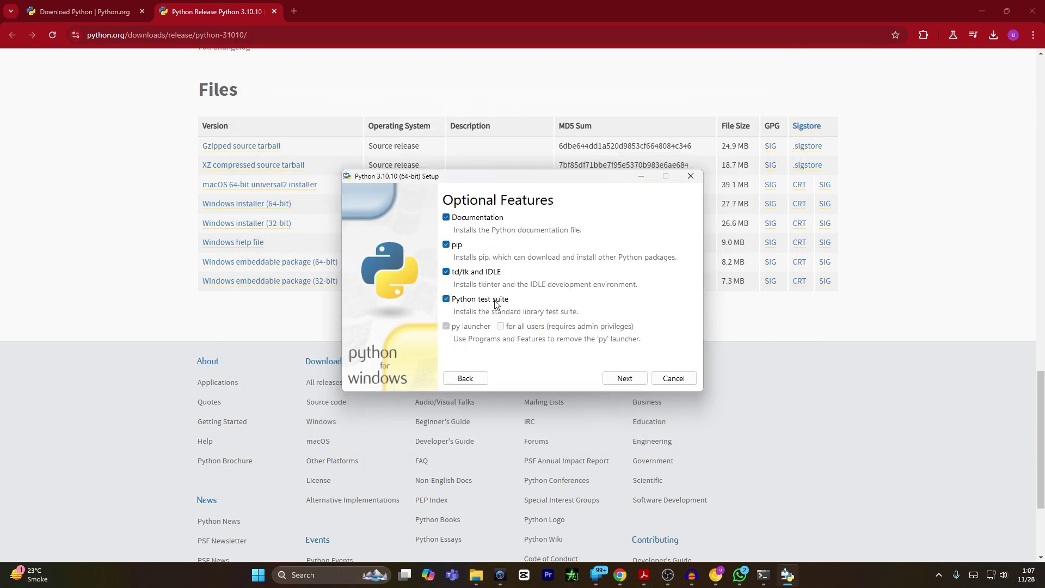
{"action": "left_click", "coordinate": [622, 381]}
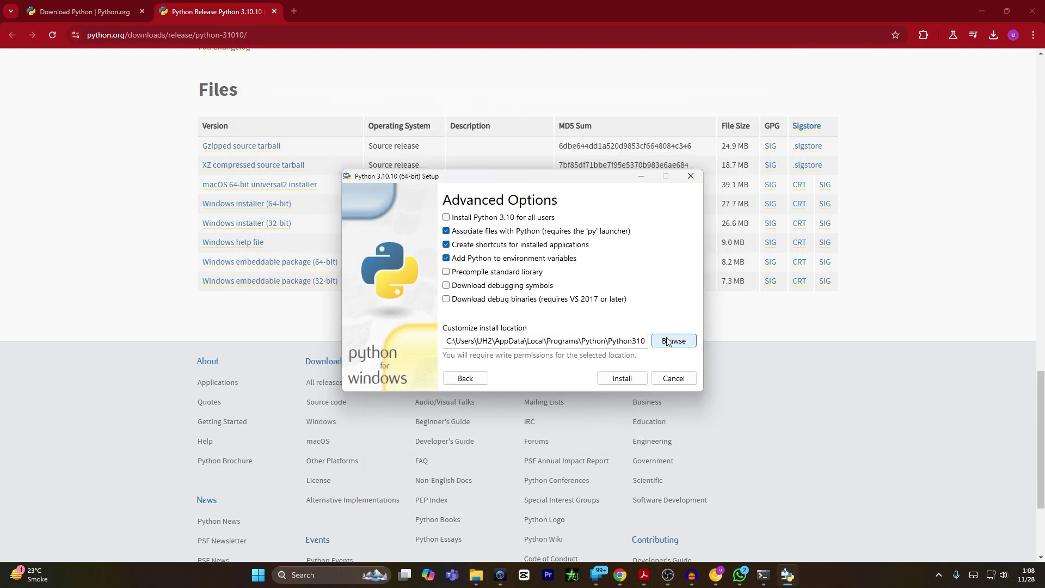
{"action": "left_click", "coordinate": [672, 341]}
{"action": "scroll", "coordinate": [525, 305], "scroll_direction": "down", "scroll_amount": 2}
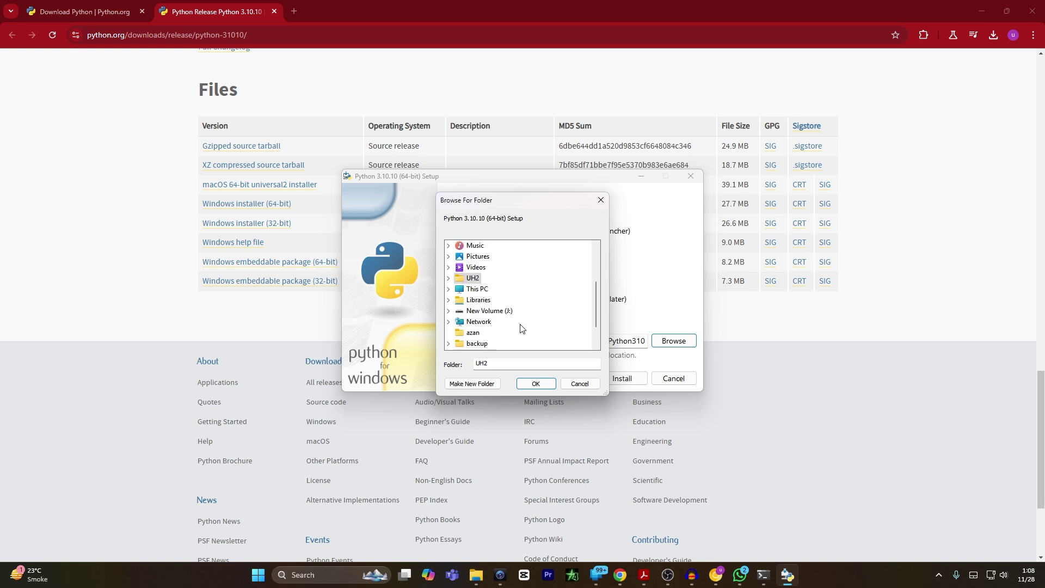
{"action": "left_click", "coordinate": [477, 322]}
{"action": "left_click", "coordinate": [536, 383]}
{"action": "left_click", "coordinate": [622, 379]}
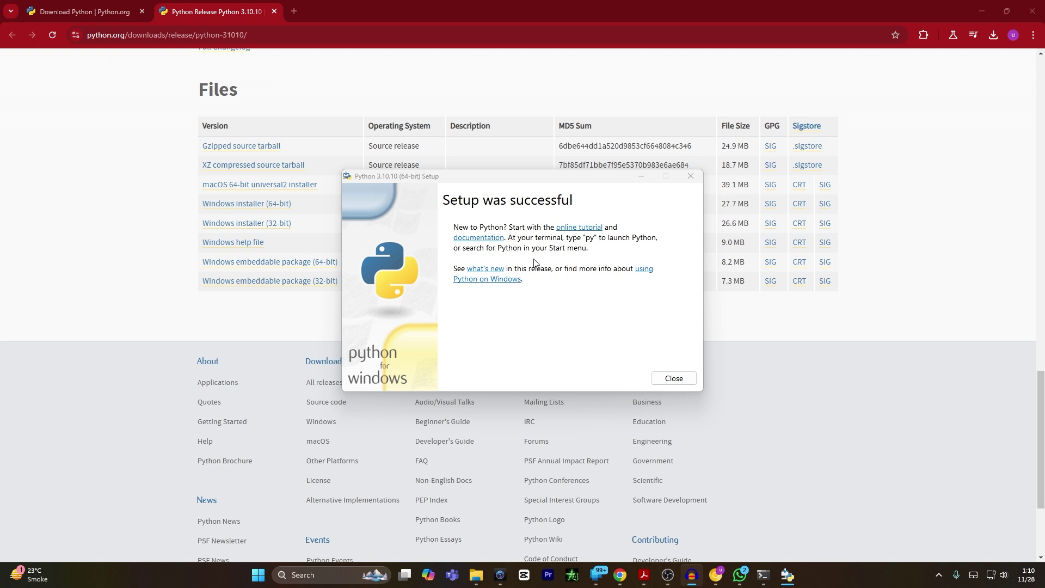
Step: Close the finished setup and start entering cmd in the H:\python folder's address bar
{"action": "left_click", "coordinate": [674, 378]}
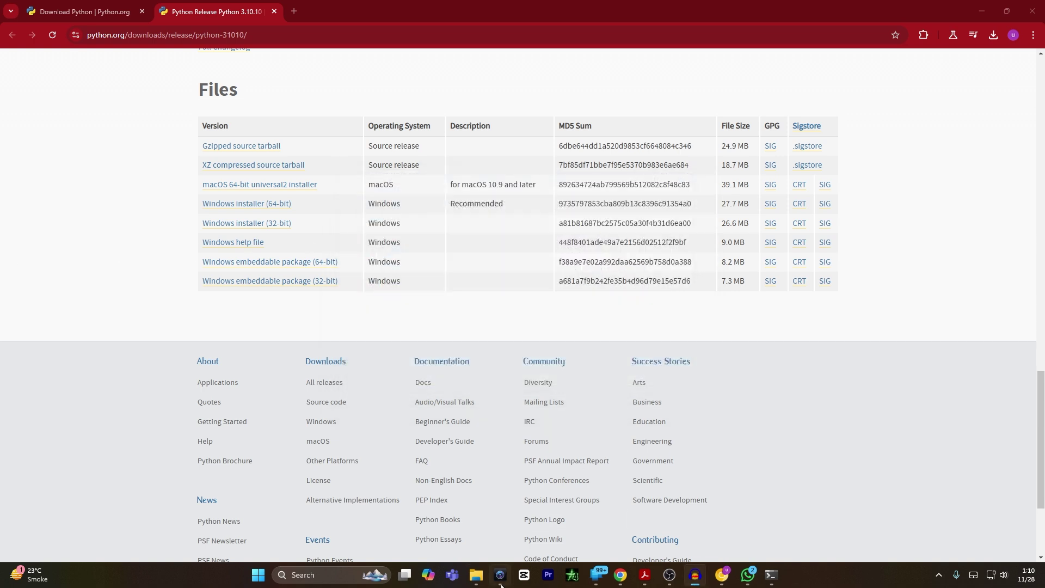
{"action": "left_click", "coordinate": [489, 576]}
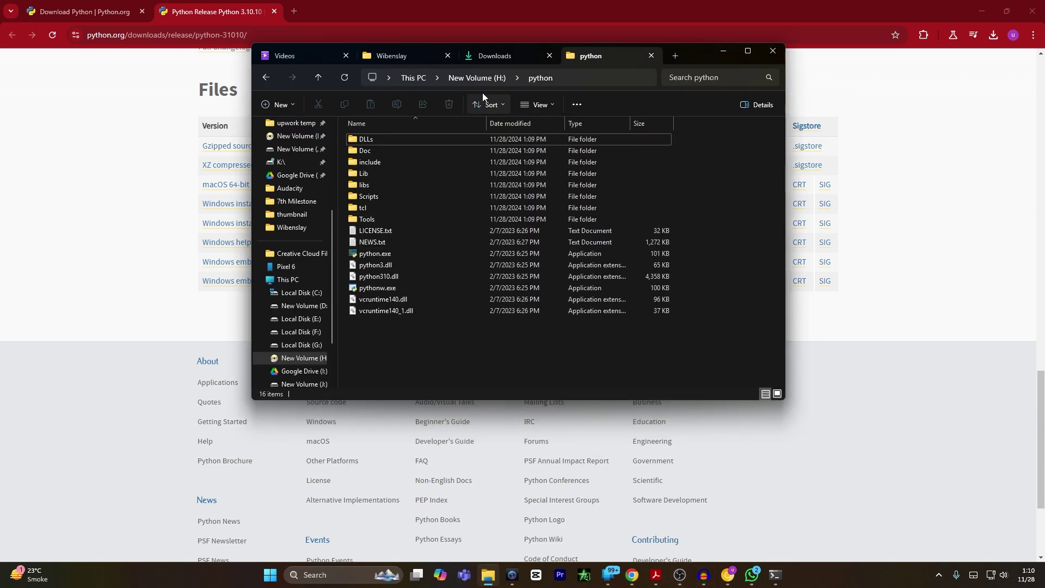
{"action": "left_click", "coordinate": [586, 80]}
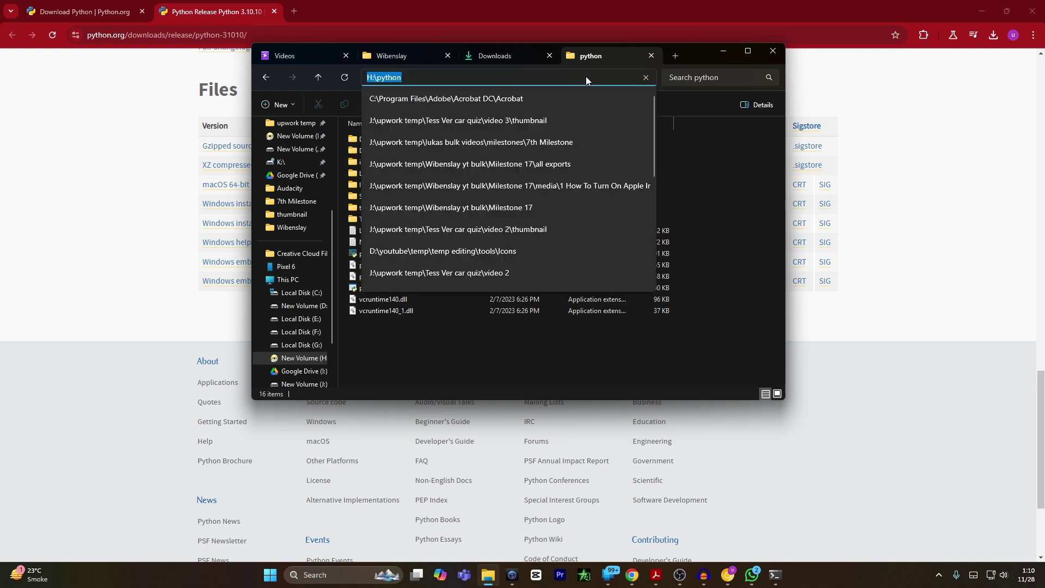
{"action": "type", "text": "cnd"}
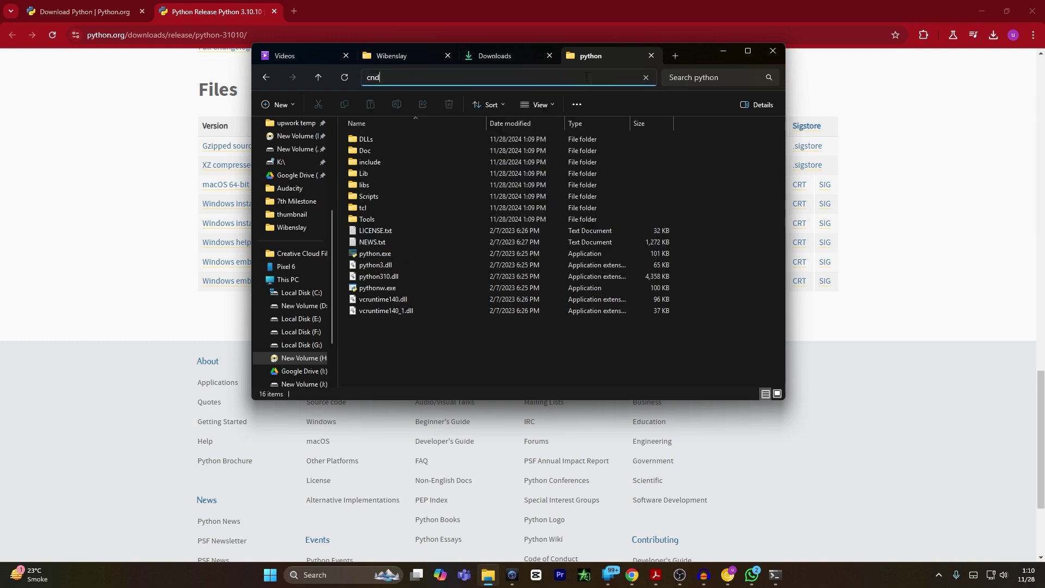
{"action": "key", "text": "BackSpace"}
Step: Open Command Prompt at H:\python and run python -V, which reports Python 3.10.10
{"action": "type", "text": "md"}
{"action": "key", "text": "Return"}
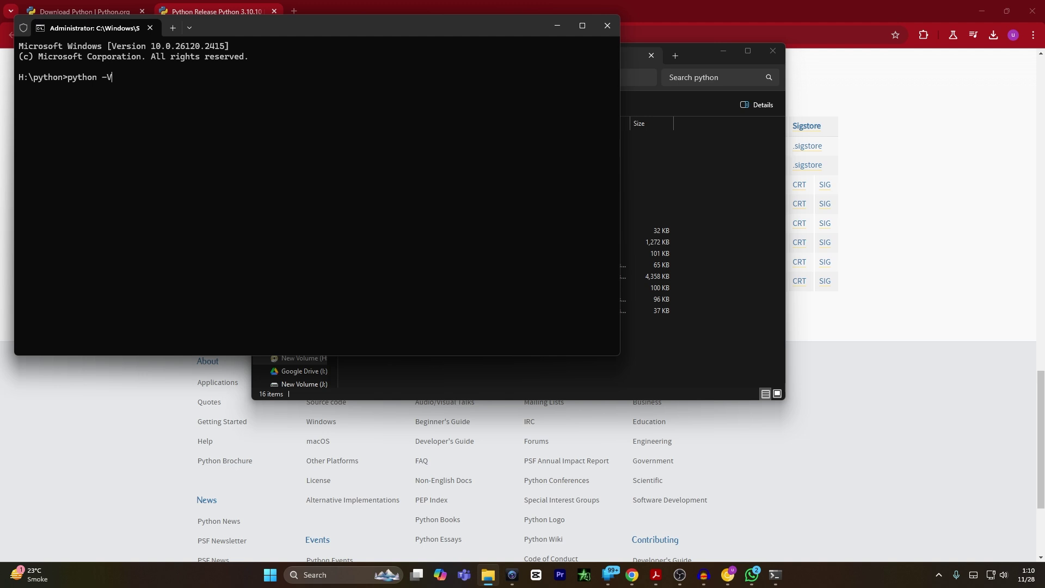
{"action": "key", "text": "Return"}
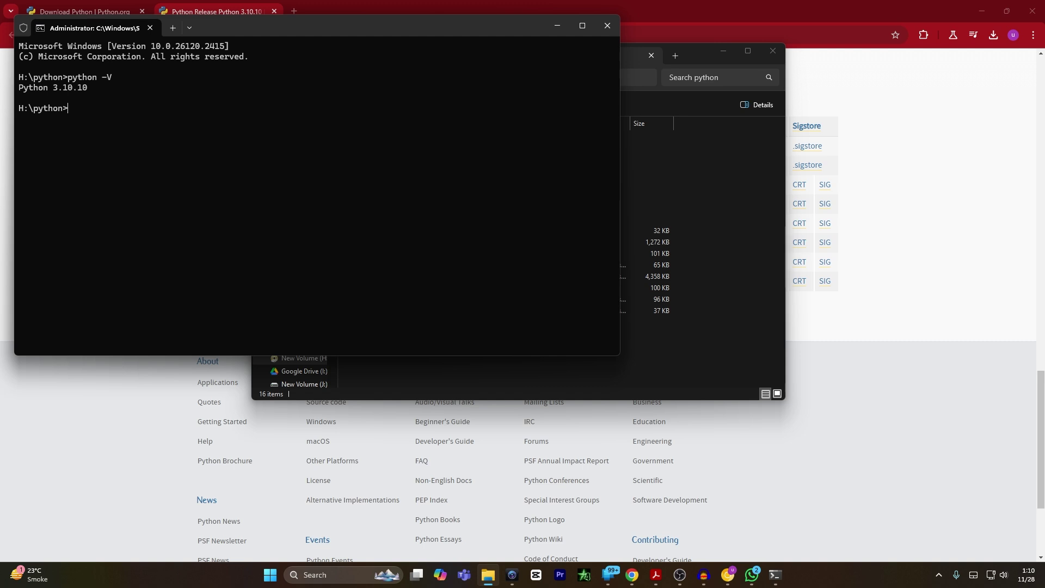
Step: Minimize the Command Prompt and File Explorer windows to return to Chrome
{"action": "left_click", "coordinate": [557, 25]}
{"action": "left_click", "coordinate": [720, 51]}
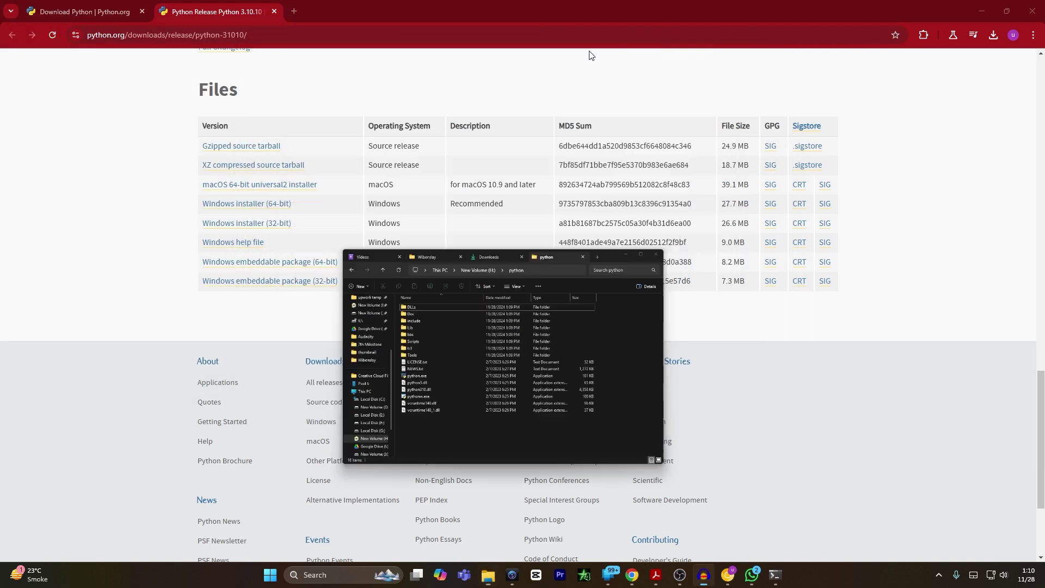
{"action": "left_click", "coordinate": [320, 35]}
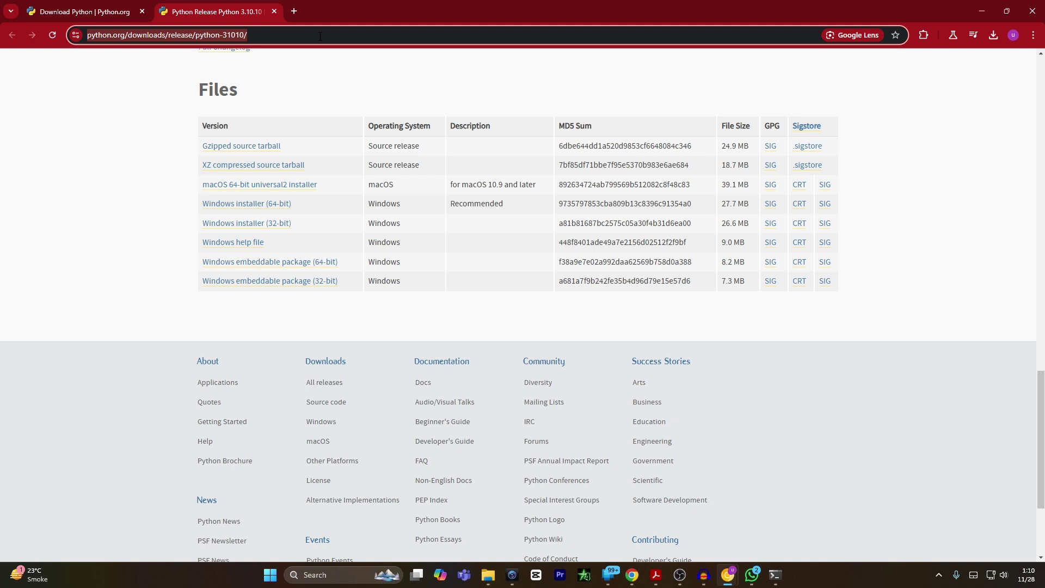
Step: Load pytorch.org and scroll to the Install PyTorch selector
{"action": "type", "text": "pyt"}
{"action": "key", "text": "BackSpace"}
{"action": "key", "text": "BackSpace"}
{"action": "key", "text": "BackSpace"}
{"action": "key", "text": "BackSpace"}
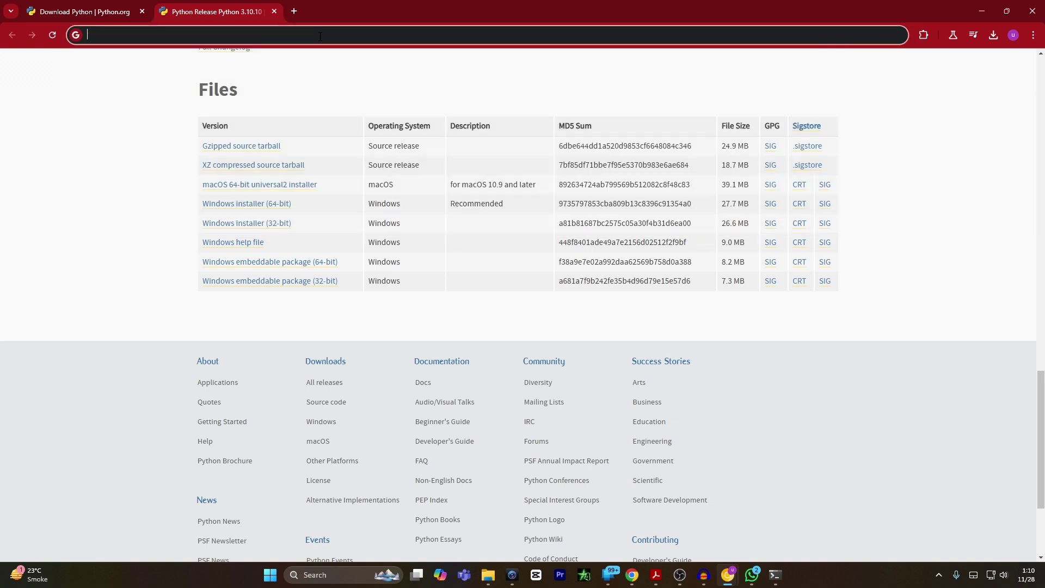
{"action": "type", "text": "pytorch"}
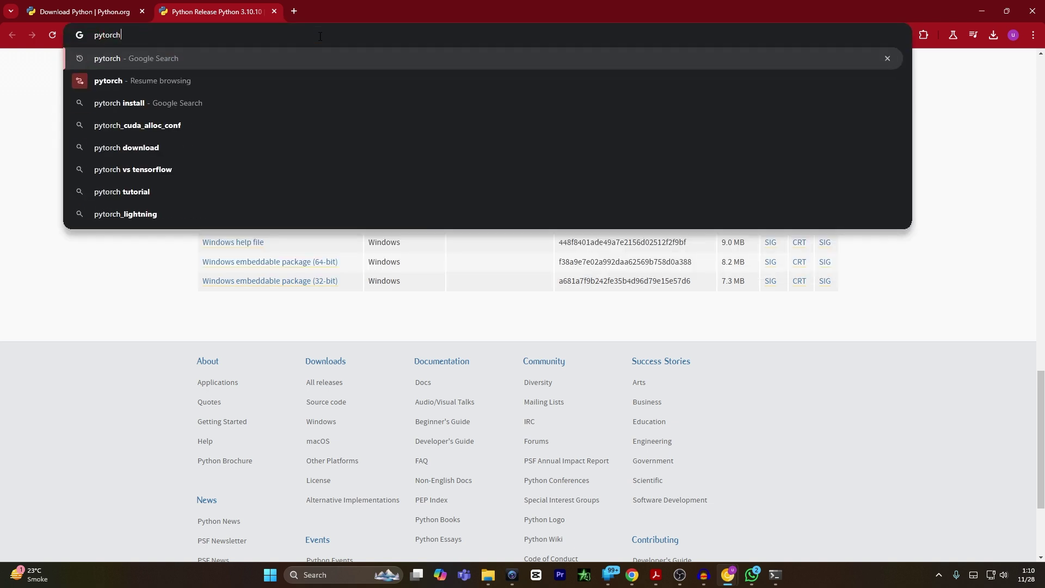
{"action": "type", "text": ".org"}
{"action": "key", "text": "Return"}
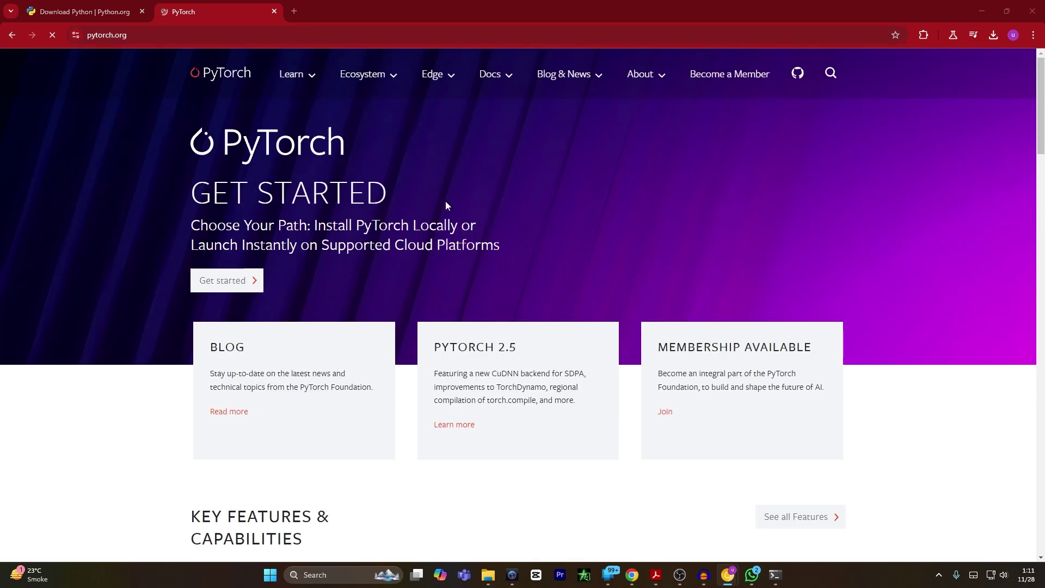
{"action": "scroll", "coordinate": [446, 205], "scroll_direction": "down", "scroll_amount": 15}
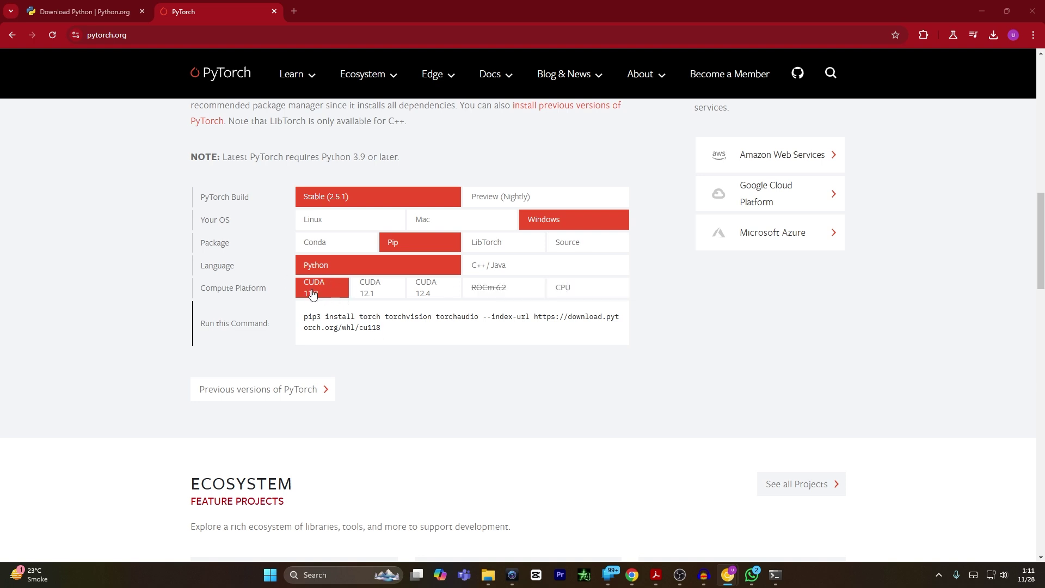
Step: Select the pip3 install command for Stable 2.5.1, Windows, Pip, Python, CUDA 11.8
{"action": "left_click_drag", "start_coordinate": [398, 331], "coordinate": [293, 325]}
{"action": "left_click", "coordinate": [373, 330]}
{"action": "left_click_drag", "start_coordinate": [401, 329], "coordinate": [306, 319]}
{"action": "key", "text": "ctrl+c"}
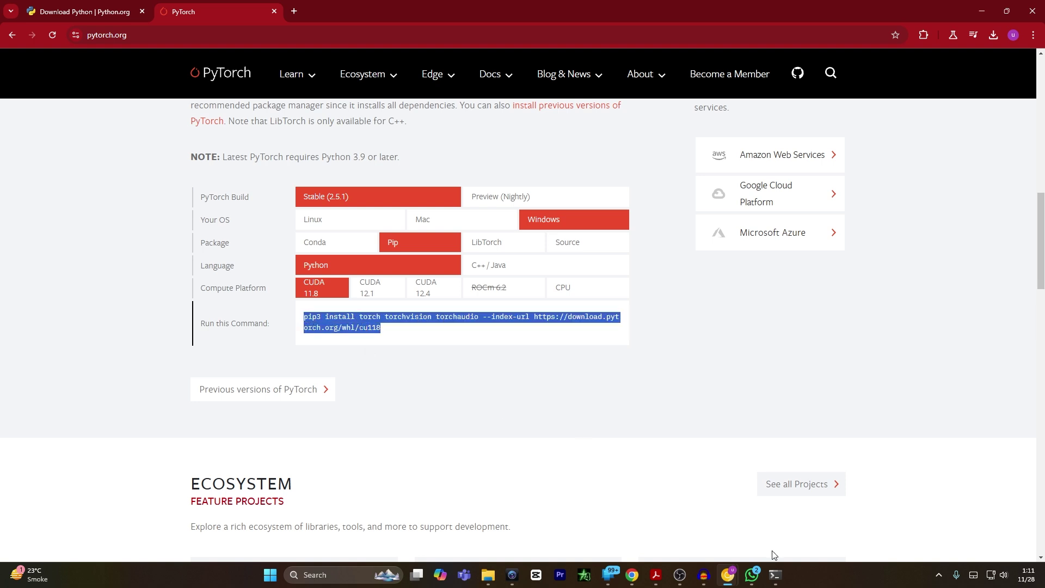
{"action": "mouse_move", "coordinate": [775, 576]}
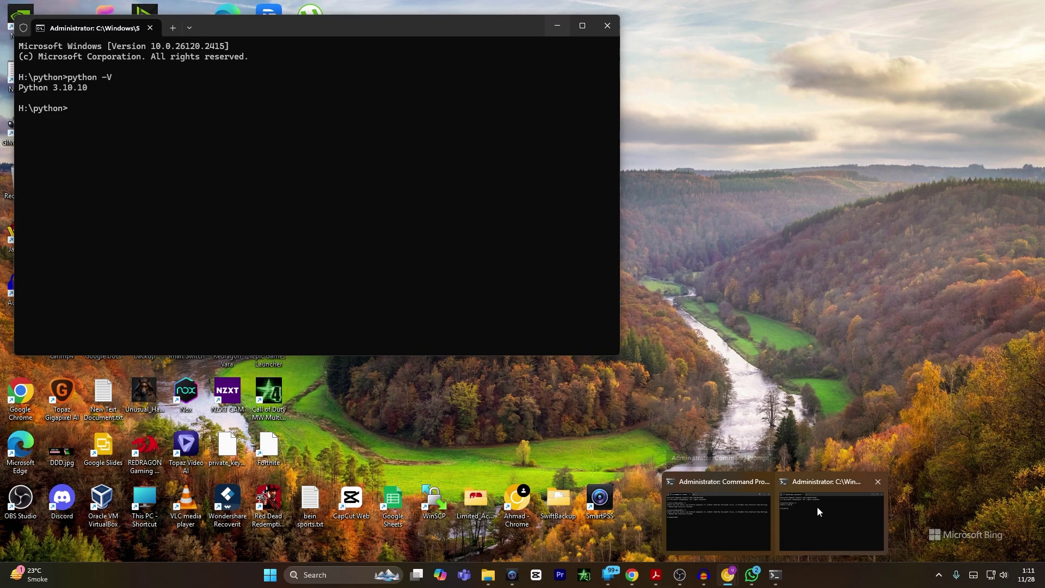
Step: Run the pasted pip3 command installing torch, torchvision and torchaudio from the cu118 index
{"action": "left_click", "coordinate": [818, 509]}
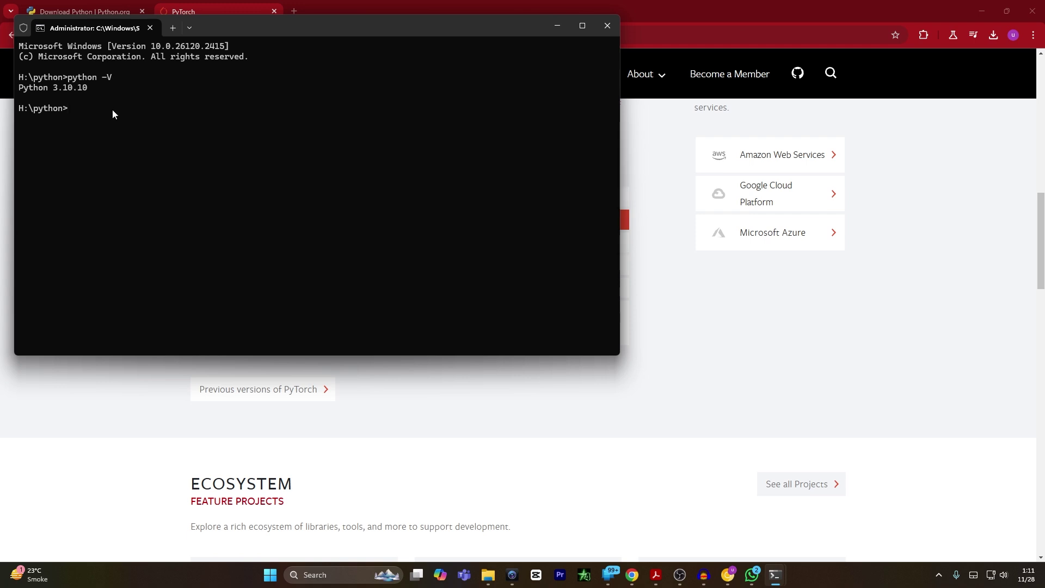
{"action": "key", "text": "ctrl+v"}
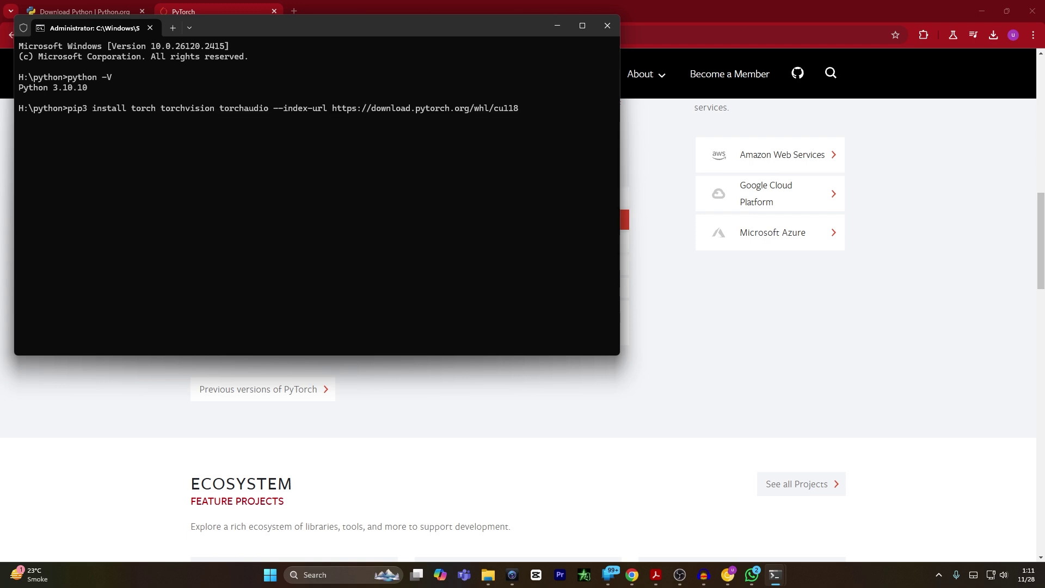
{"action": "key", "text": "Return"}
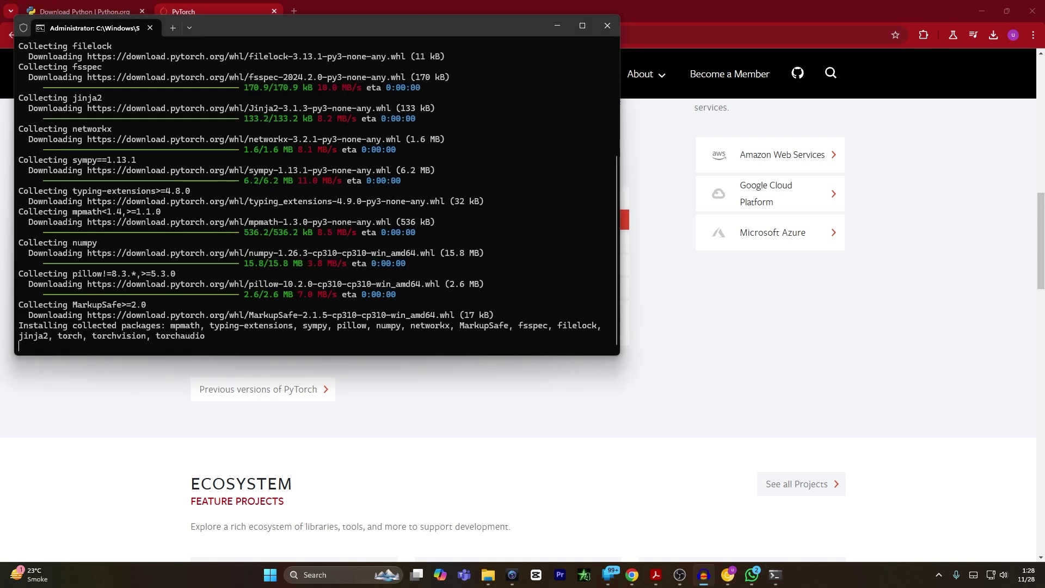
{"action": "left_click", "coordinate": [554, 26]}
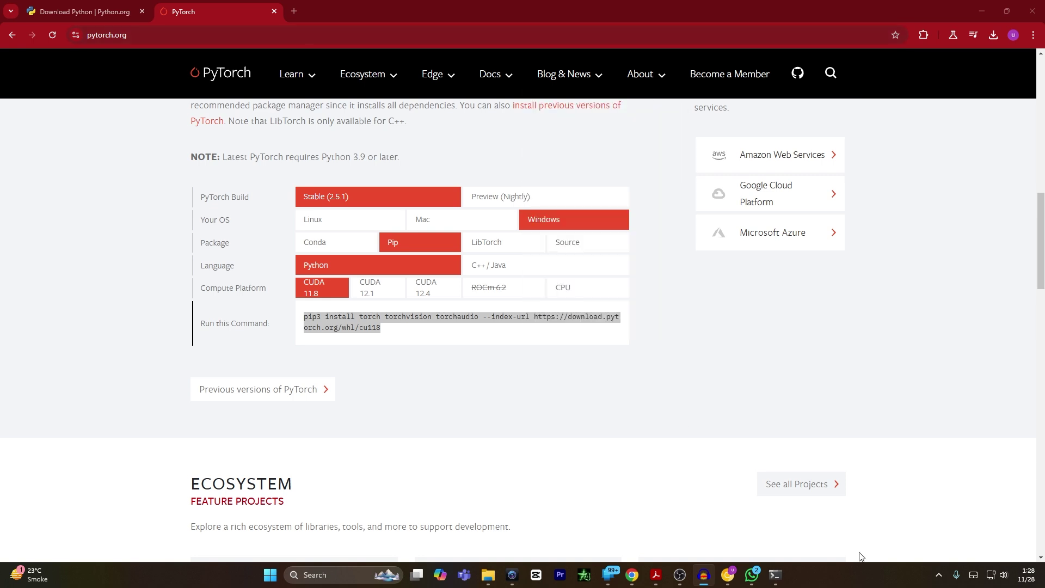
Step: On chocolatey.org's Install page, choose Individual and copy the PowerShell install command
{"action": "left_click", "coordinate": [251, 35]}
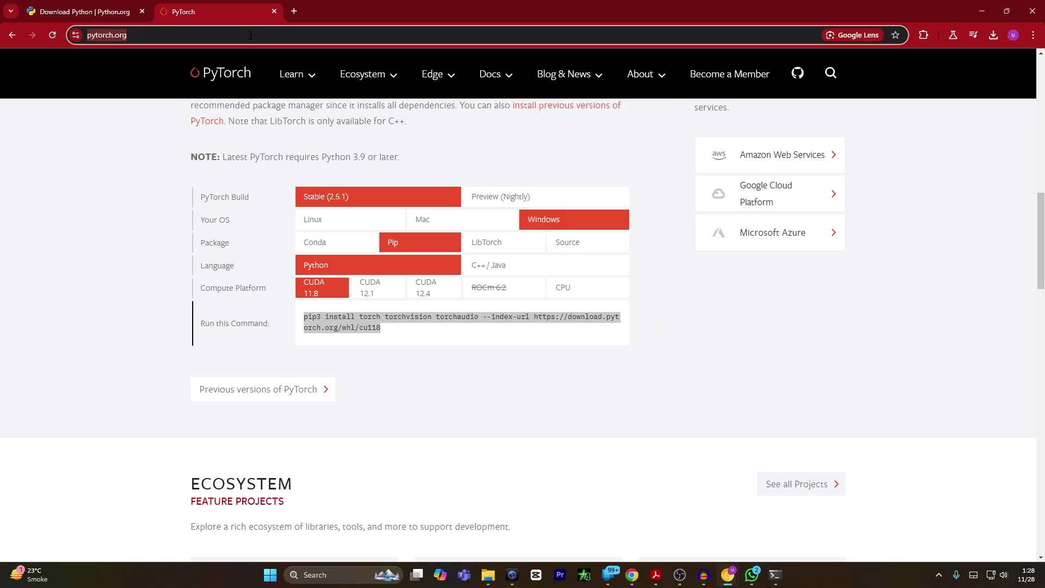
{"action": "type", "text": "ch"}
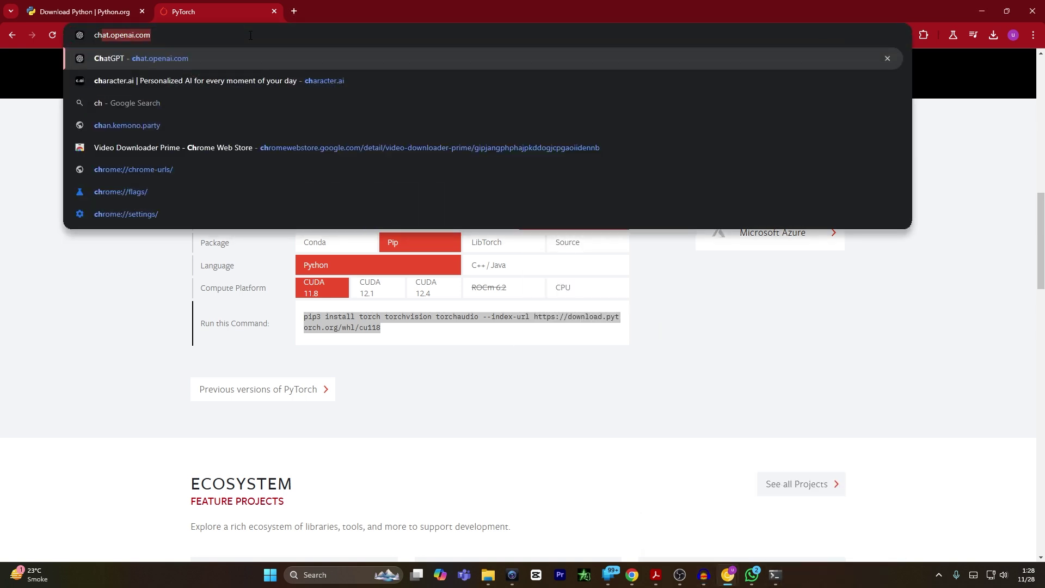
{"action": "type", "text": "ocolatey"}
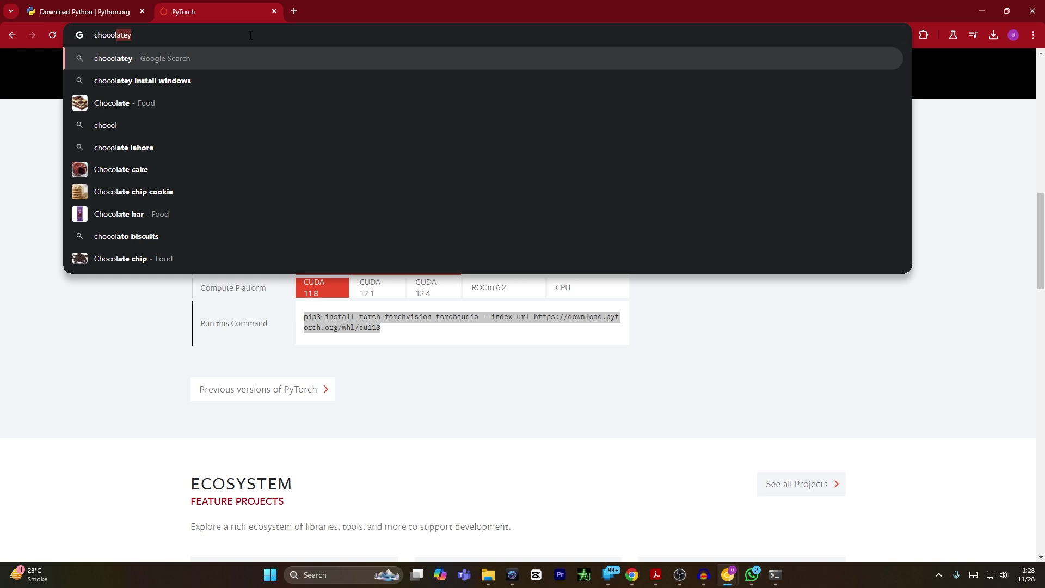
{"action": "type", "text": ".org"}
{"action": "key", "text": "Return"}
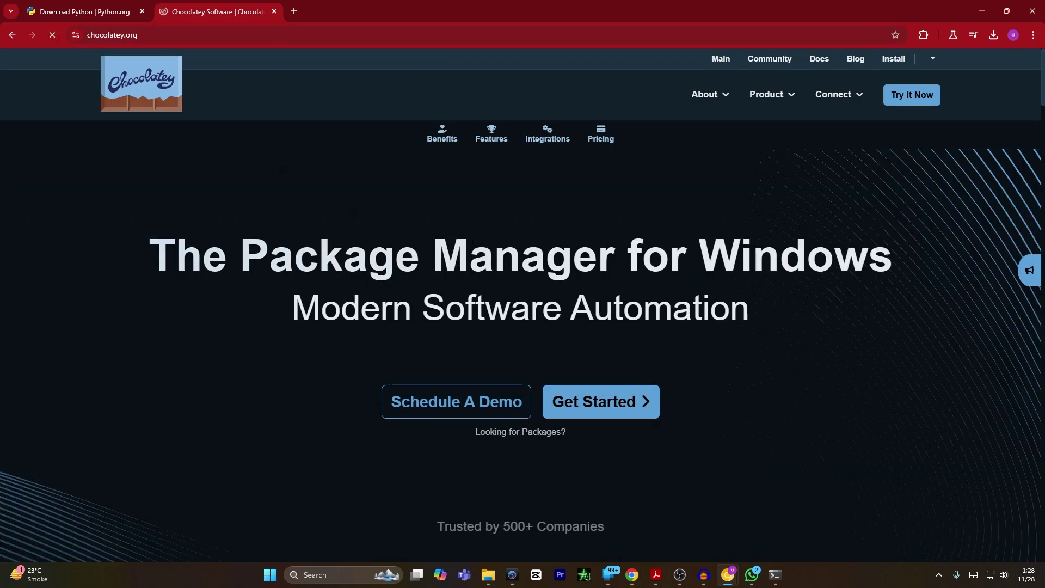
{"action": "left_click", "coordinate": [893, 82]}
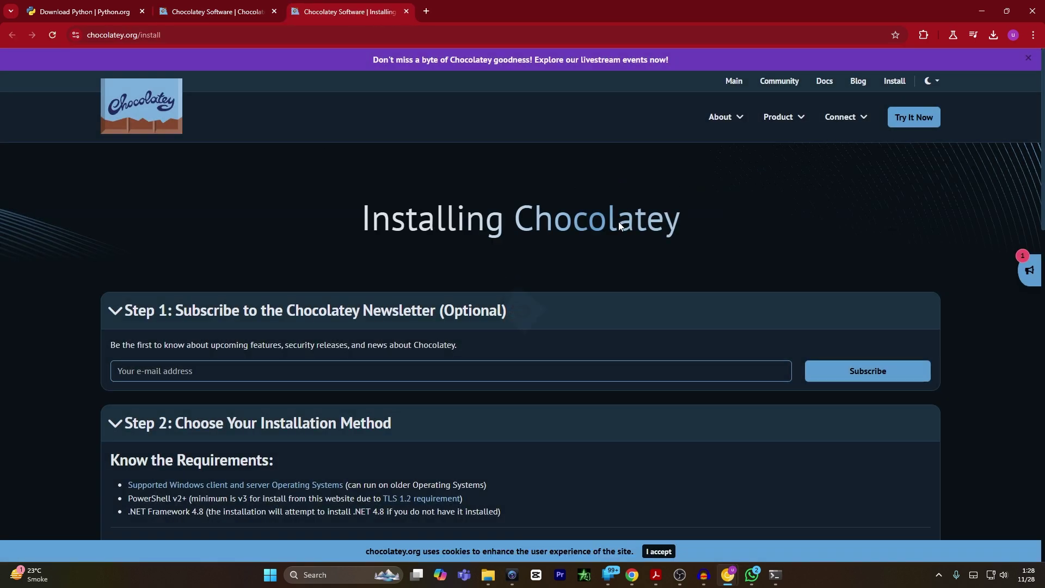
{"action": "scroll", "coordinate": [608, 236], "scroll_direction": "down", "scroll_amount": 5}
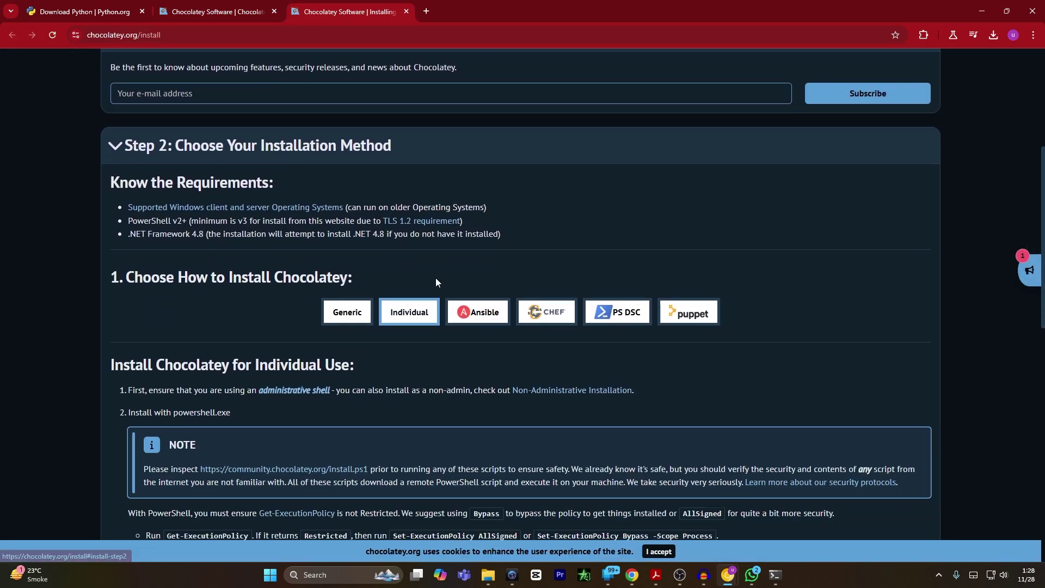
{"action": "left_click", "coordinate": [414, 315]}
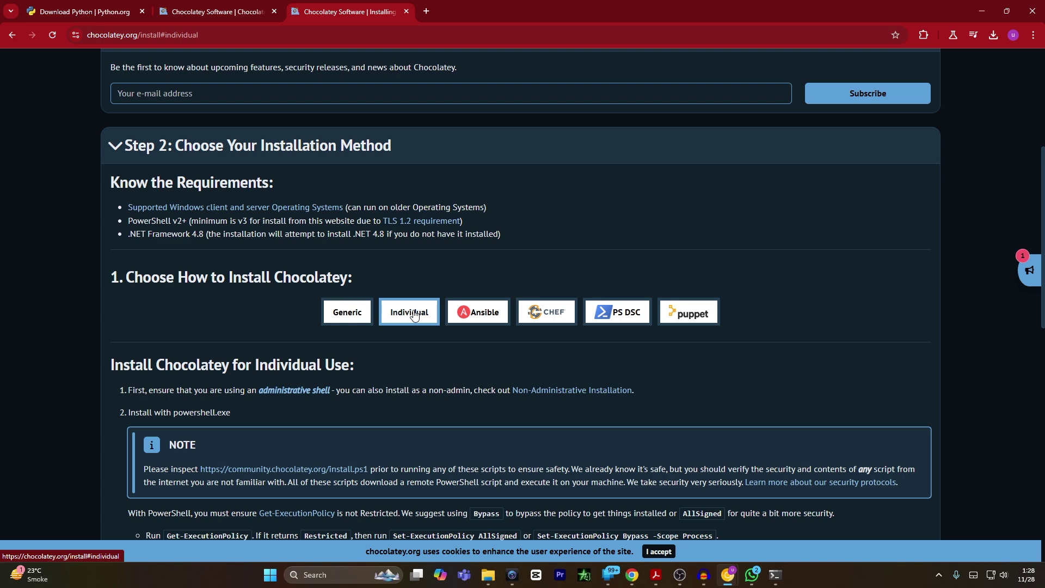
{"action": "scroll", "coordinate": [413, 315], "scroll_direction": "down", "scroll_amount": 5}
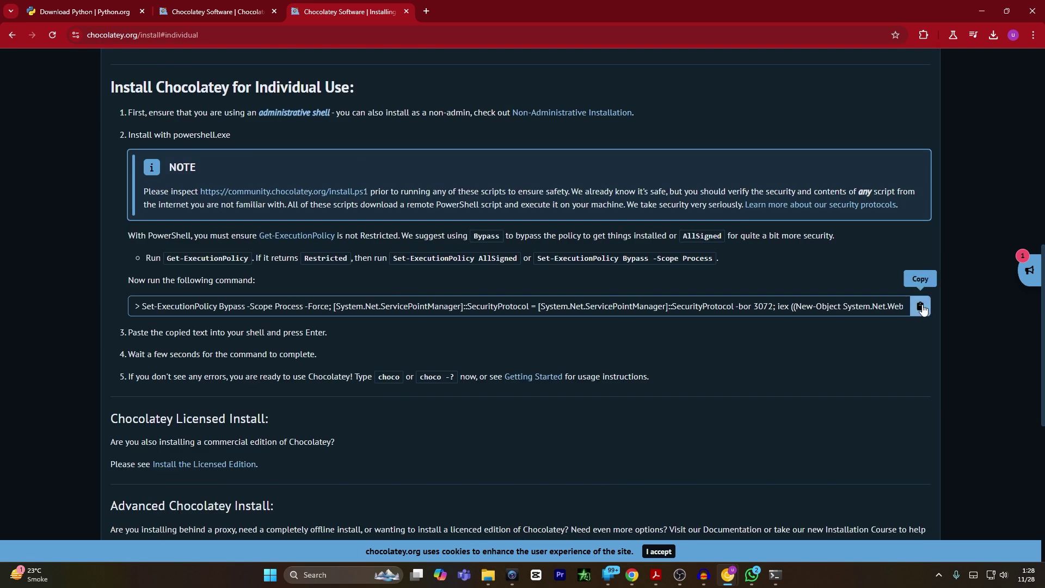
{"action": "left_click", "coordinate": [922, 307]}
Step: Open a PowerShell terminal in H:\python and run the pasted Chocolatey install command
{"action": "left_click", "coordinate": [488, 575]}
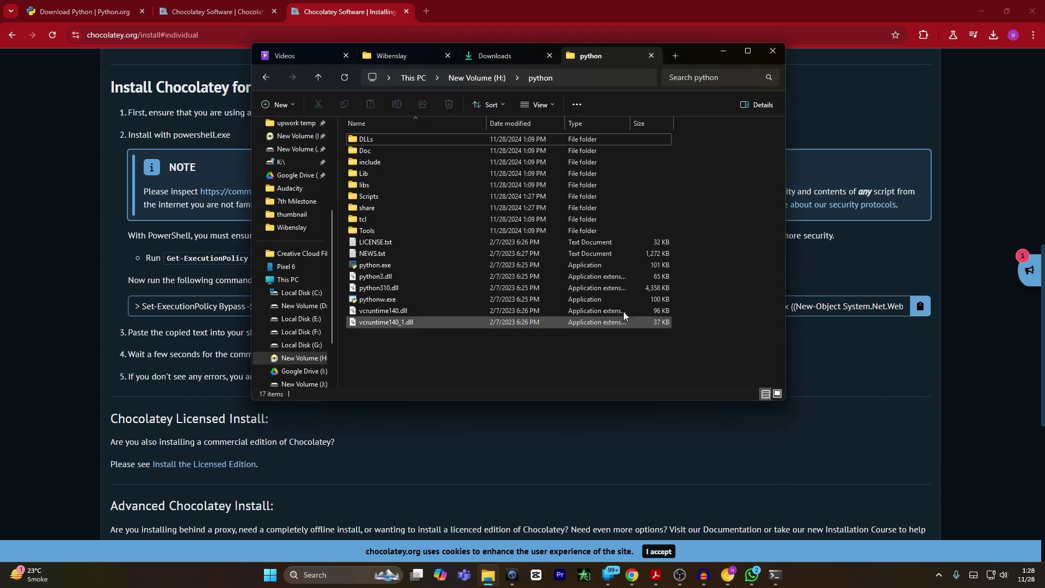
{"action": "right_click", "coordinate": [717, 139]}
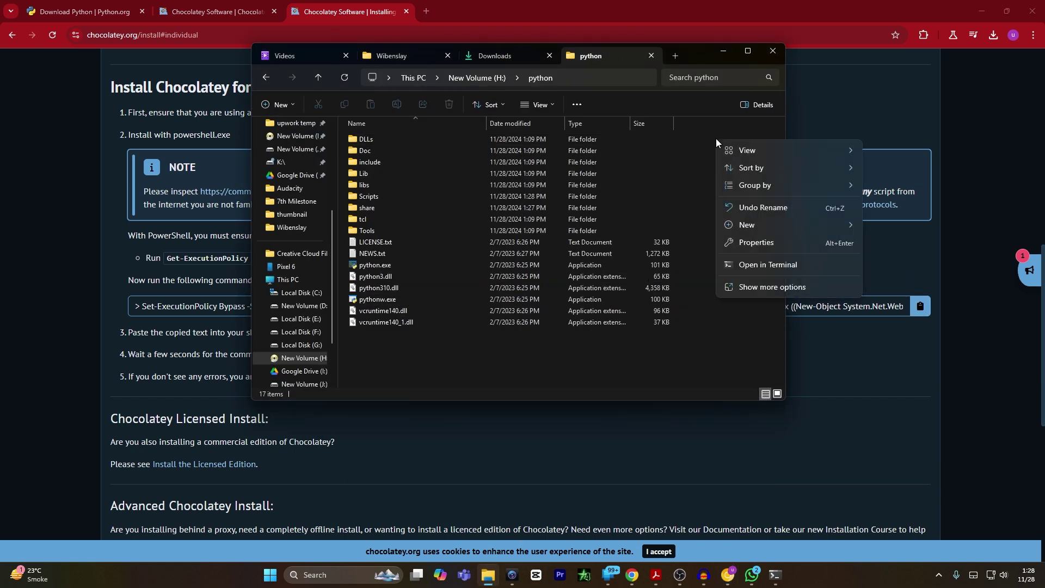
{"action": "left_click", "coordinate": [759, 266]}
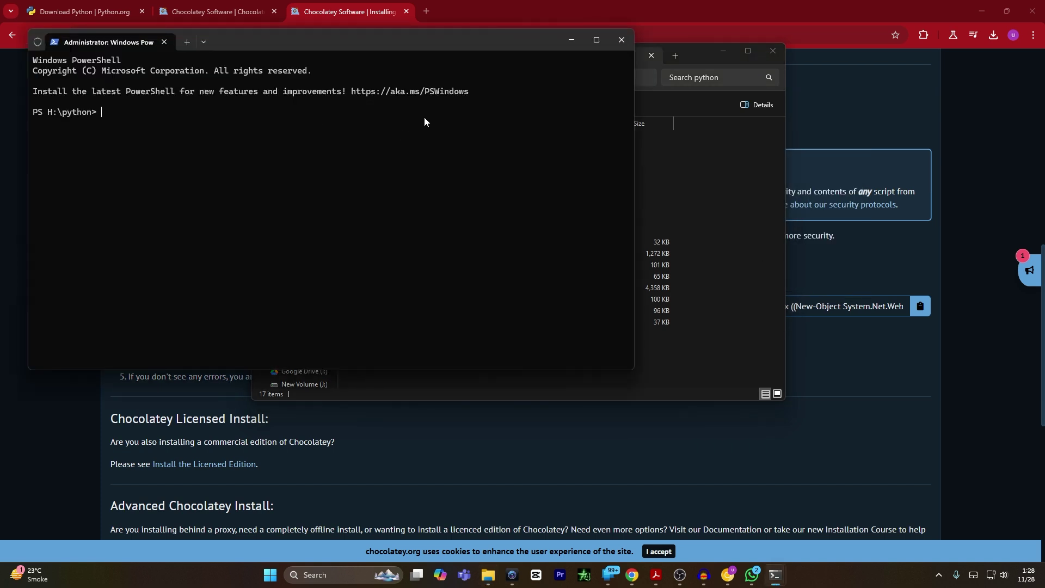
{"action": "key", "text": "ctrl+v"}
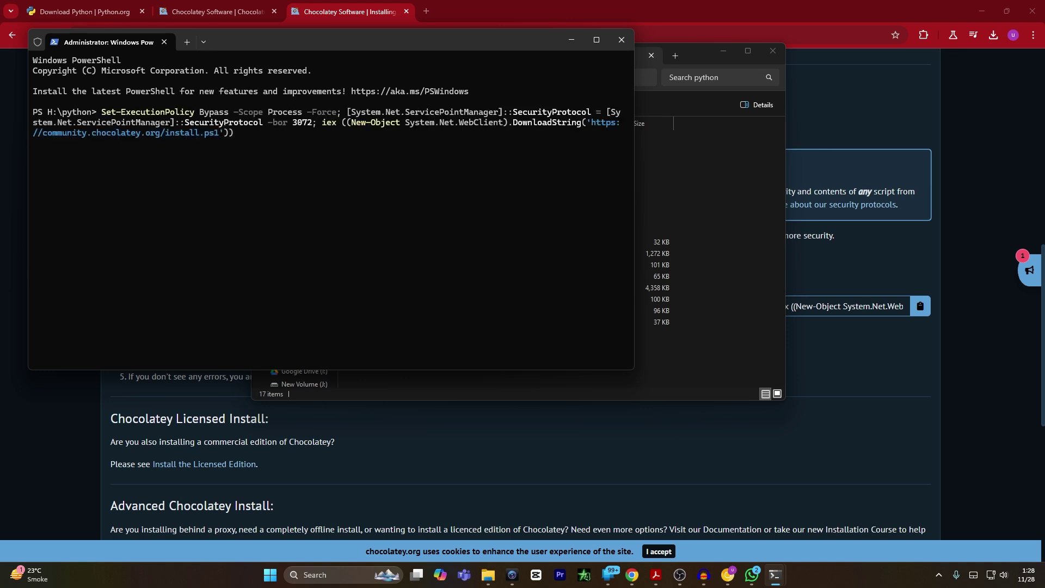
{"action": "key", "text": "Return"}
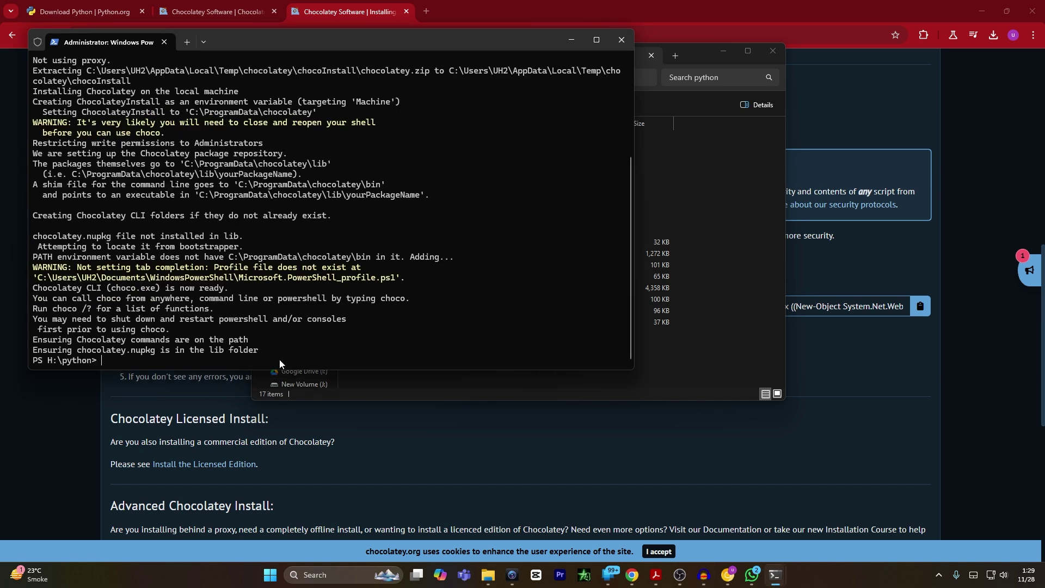
Step: Run choco install ffmpeg in PowerShell and answer y to approve the install script
{"action": "type", "text": "choso"}
{"action": "key", "text": "BackSpace"}
{"action": "key", "text": "BackSpace"}
{"action": "type", "text": "co install ffmpeg"}
{"action": "key", "text": "Return"}
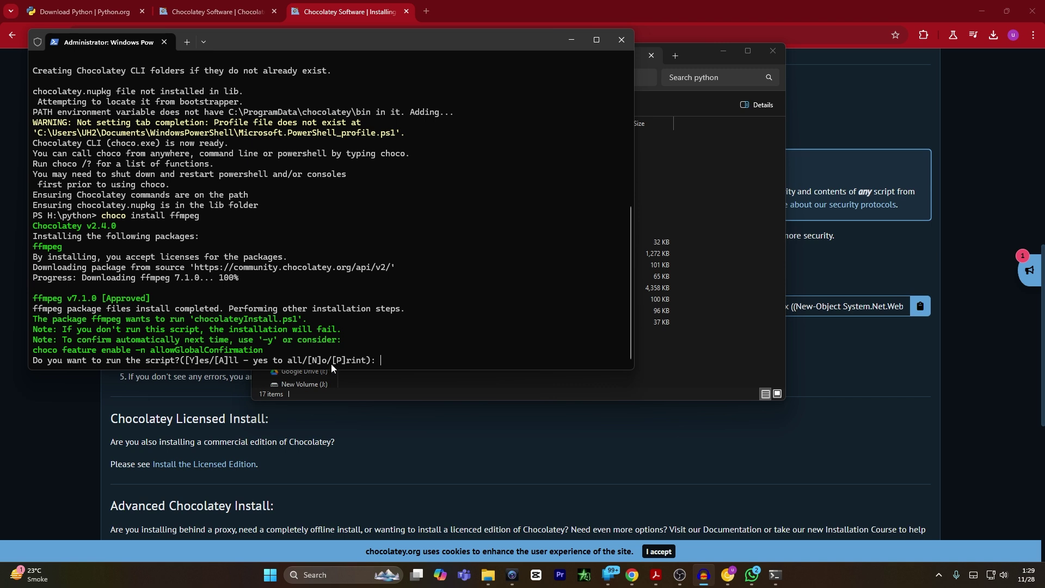
{"action": "left_click", "coordinate": [426, 359]}
{"action": "type", "text": "y"}
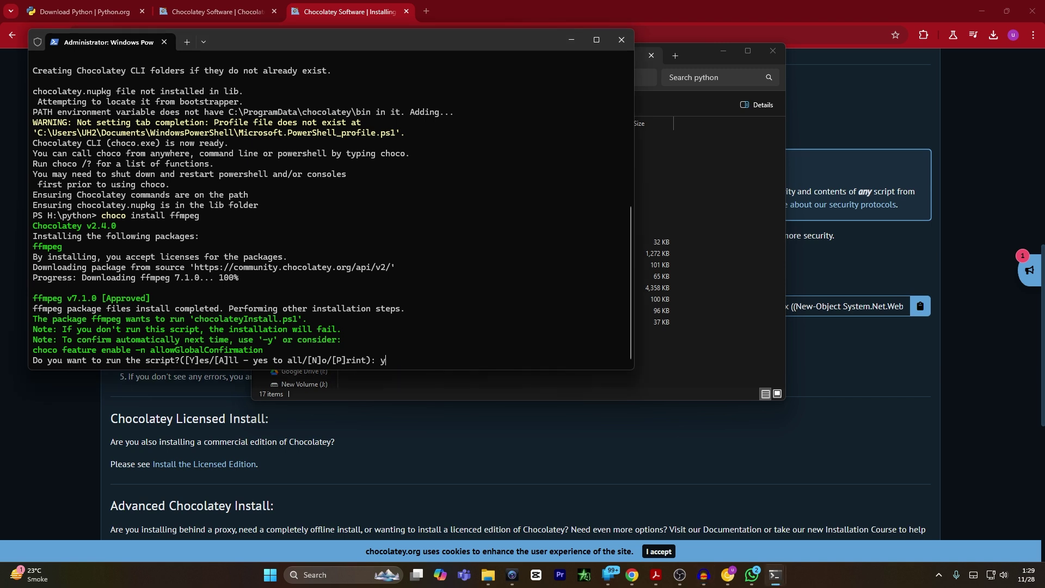
{"action": "key", "text": "Return"}
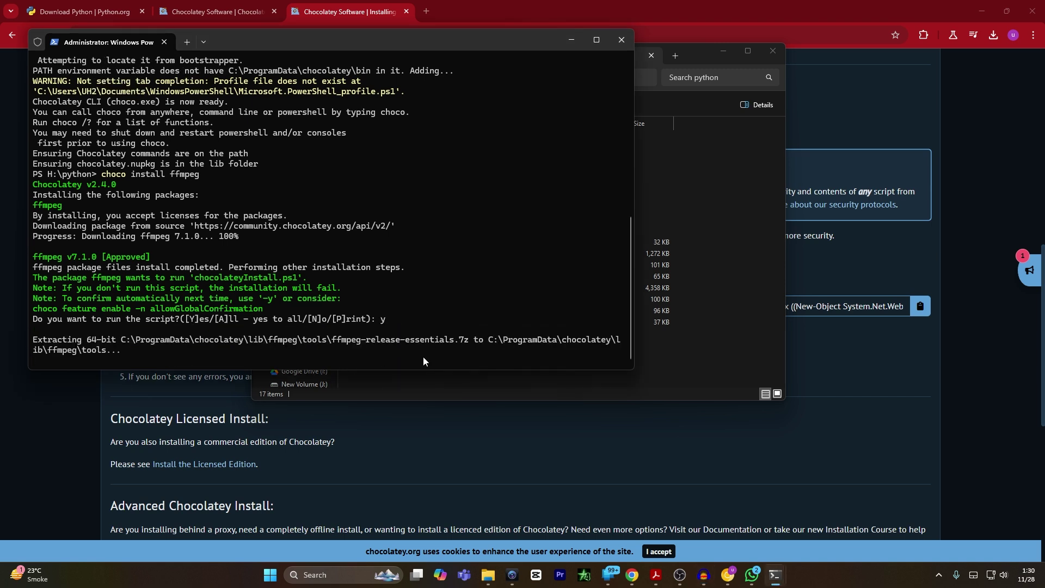
Step: Bring the PowerShell window back and enter the command pip install -U openai-whisper
{"action": "left_click", "coordinate": [571, 41]}
{"action": "mouse_move", "coordinate": [777, 580]}
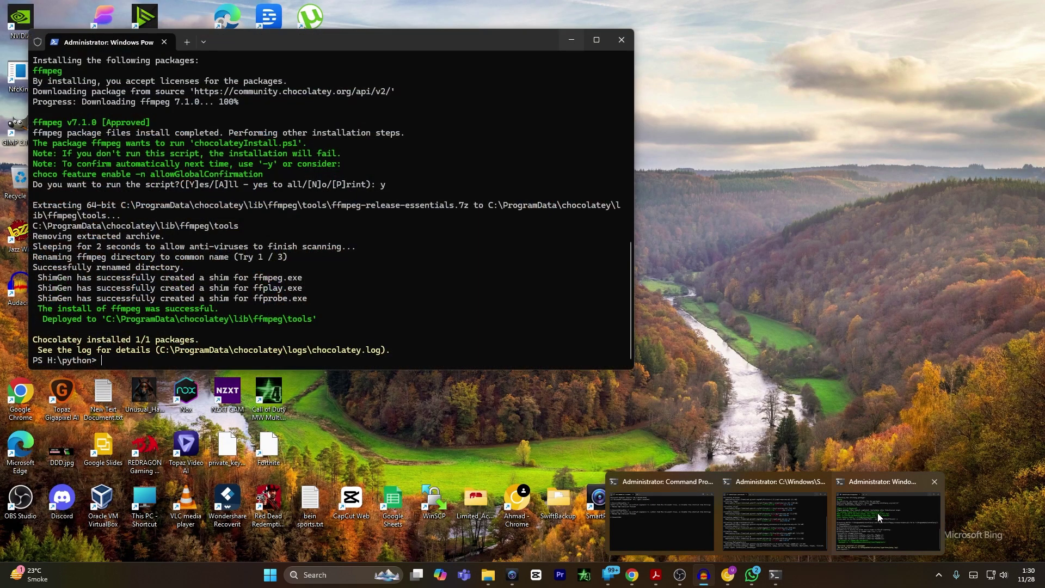
{"action": "left_click", "coordinate": [878, 513]}
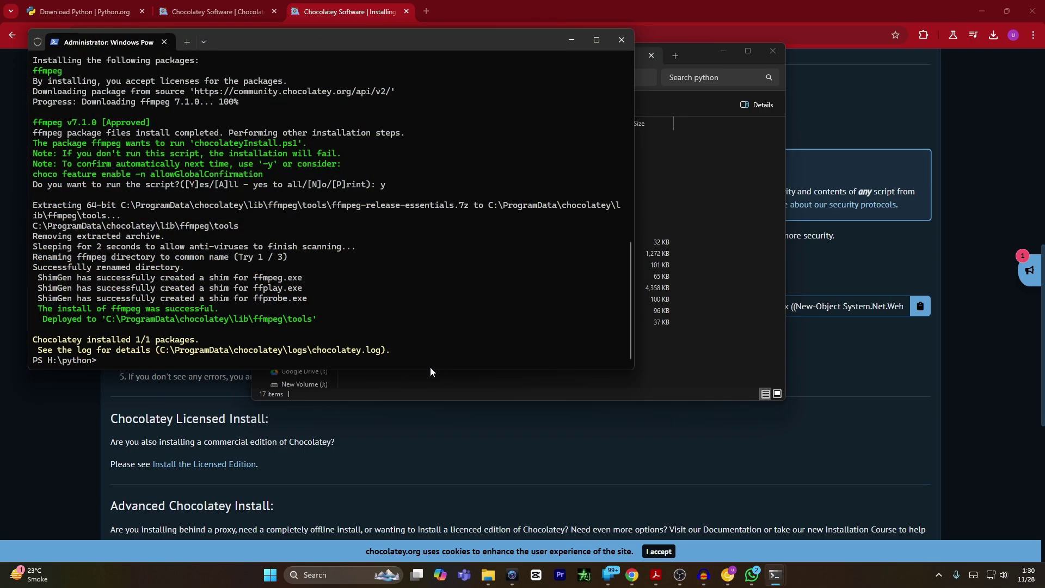
{"action": "type", "text": "pip install -U openai-whisper"}
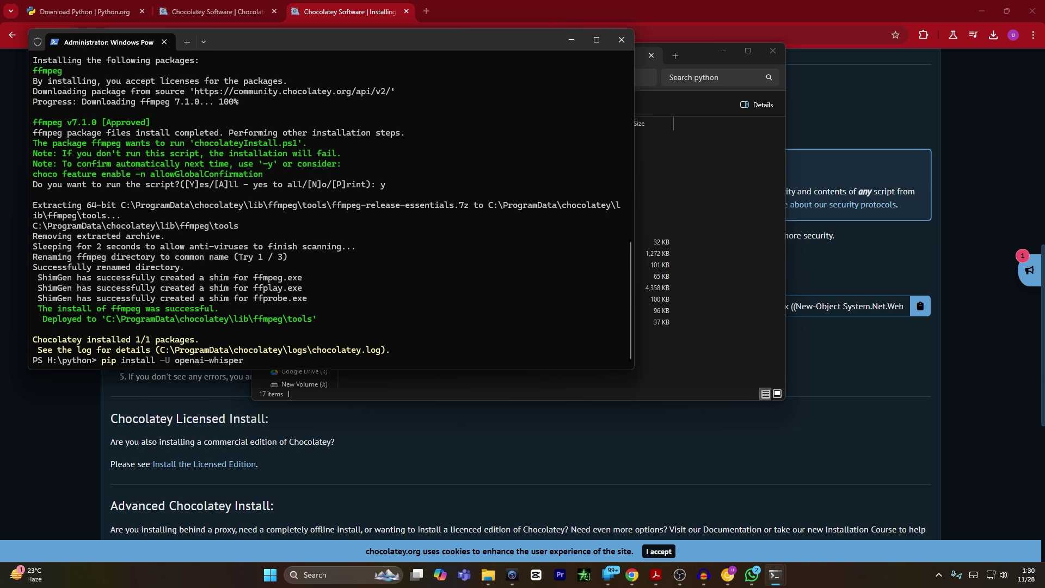
Step: Run pip install -U openai-whisper to download and install the openai-whisper package
{"action": "key", "text": "Return"}
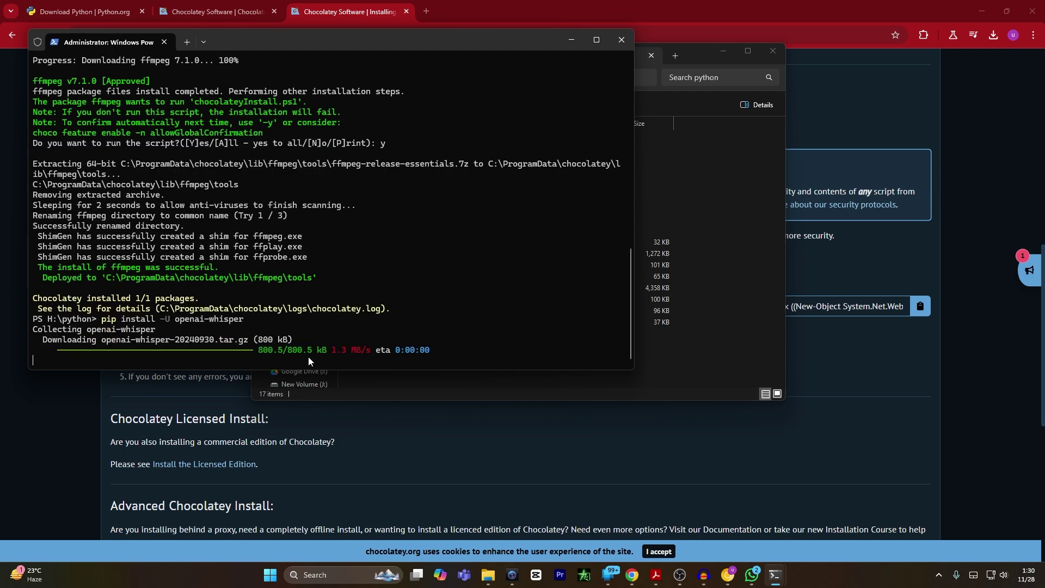